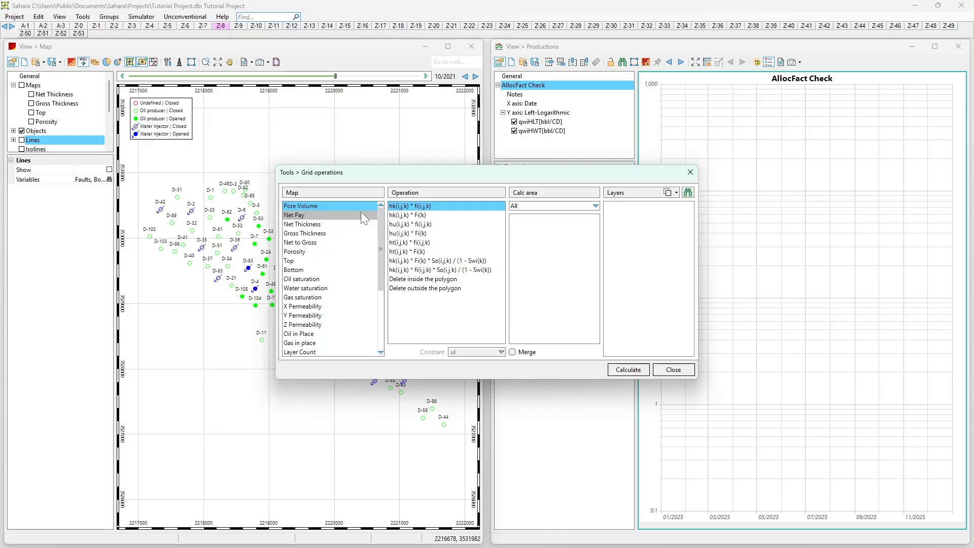
- Review the available Pore Volume grid operations, selecting hk(i,j,k) * Fi(k), and close the dialog
mouse_move(381, 225)
mouse_down()
mouse_move(382, 274)
mouse_move(383, 216)
mouse_up()
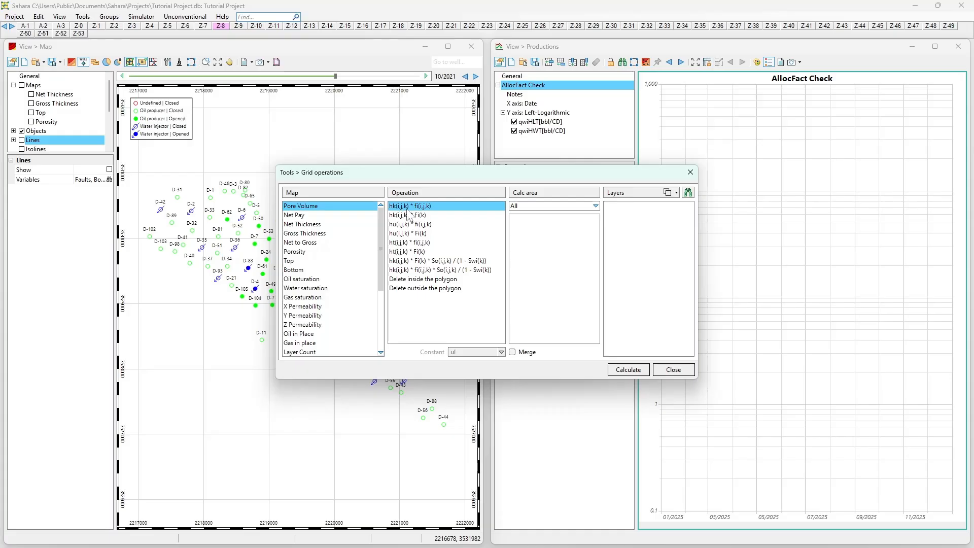
click(401, 215)
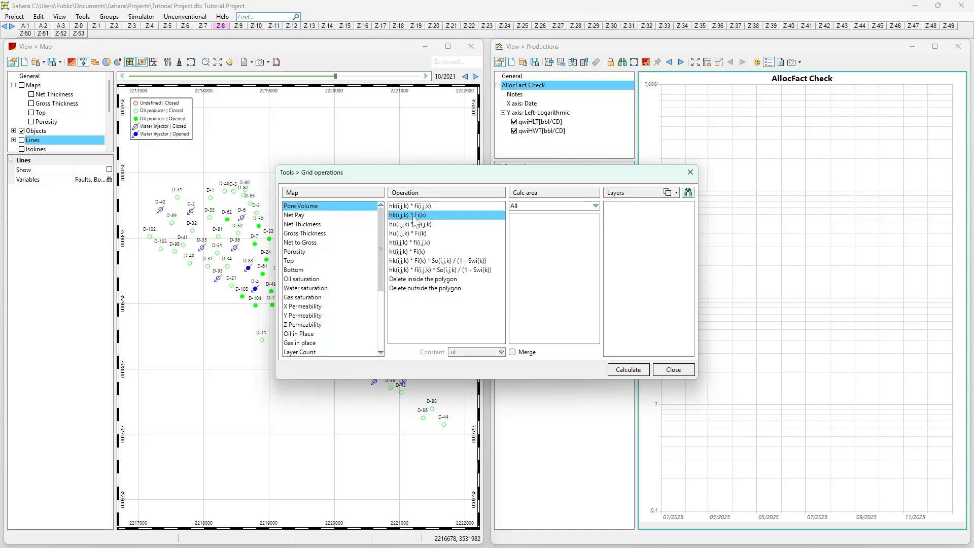
click(690, 173)
- Open the layer data table and browse the Movilities, Original data and Static data categories
click(38, 16)
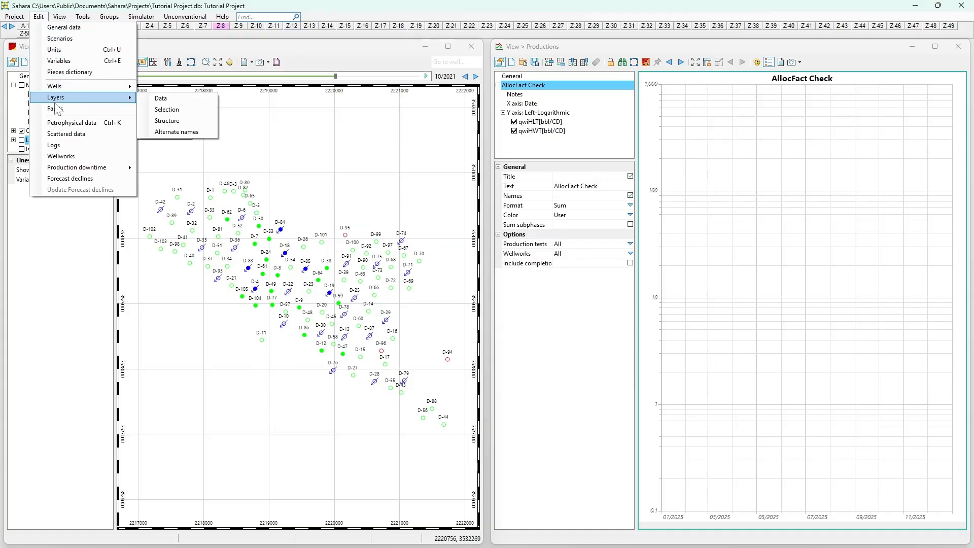
click(155, 97)
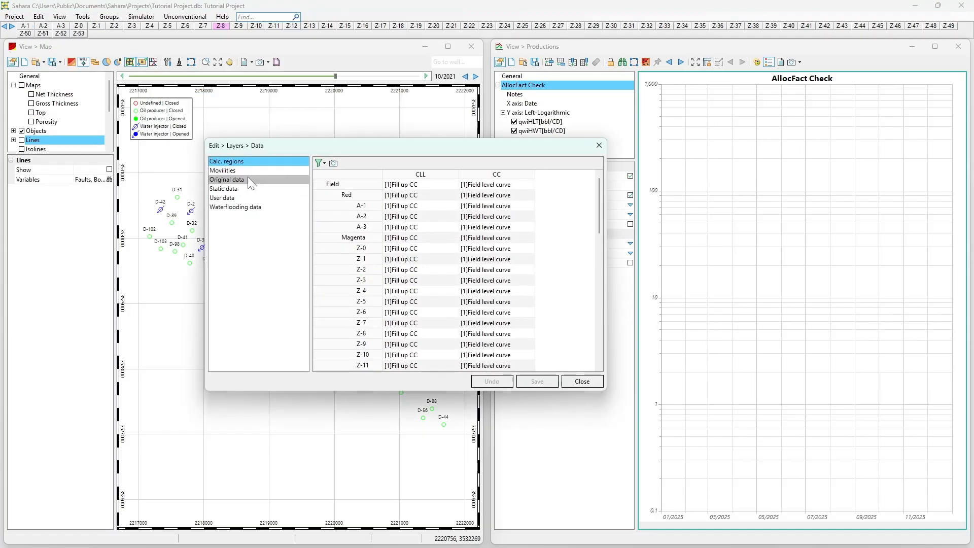
click(245, 171)
drag(350, 368, 441, 372)
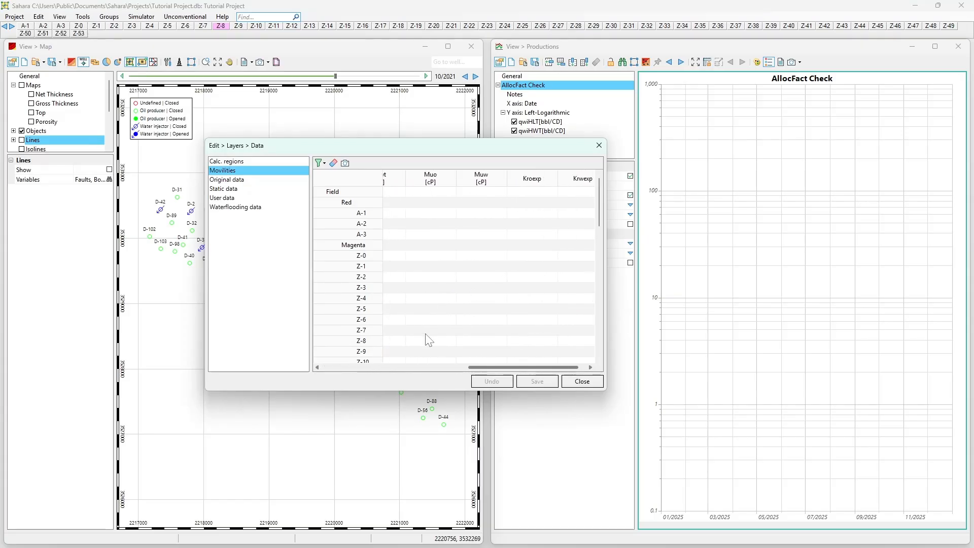
click(212, 180)
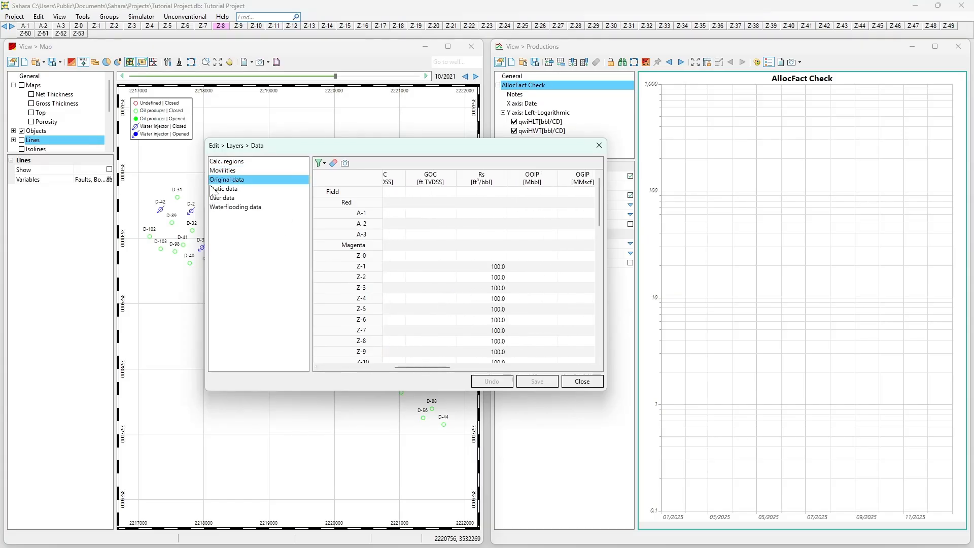
click(210, 189)
mouse_move(427, 364)
mouse_down()
mouse_move(371, 364)
mouse_move(445, 369)
mouse_up()
- Select the PHI column in the static layer data, scroll through it, and close the dialog
click(425, 193)
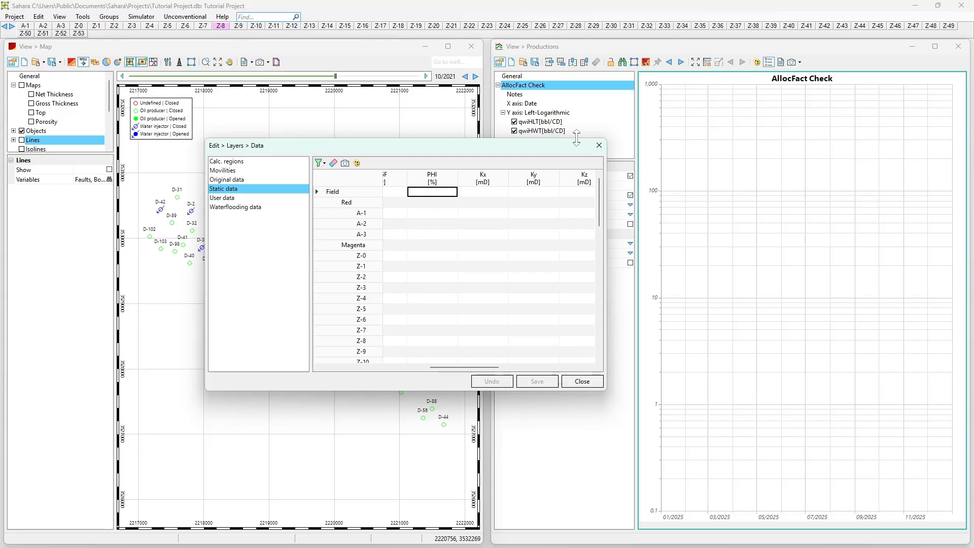
click(436, 185)
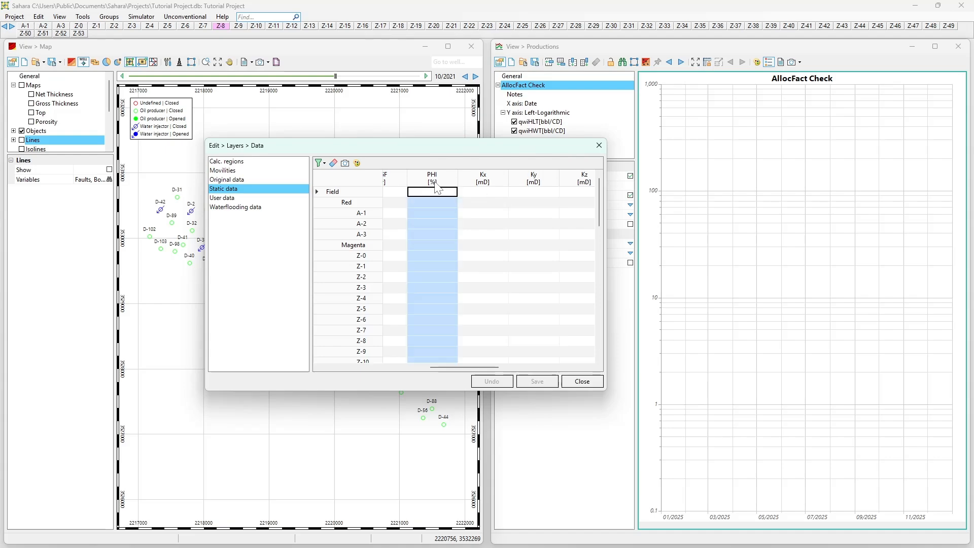
scroll(426, 223, down, 3)
scroll(426, 223, up, 3)
click(599, 146)
- Reopen Grid operations and select the hk(i,j,k) * Fi(k) operation for Pore Volume
click(38, 17)
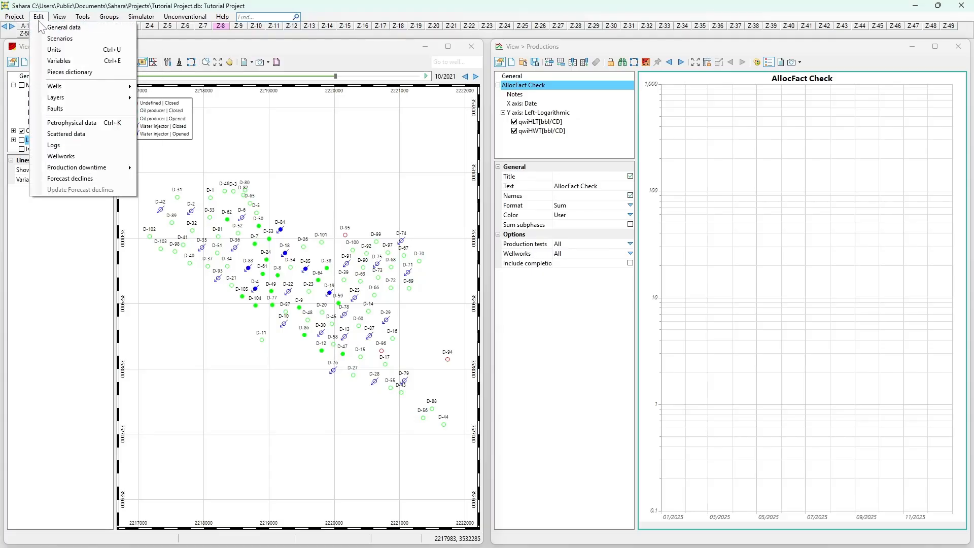
click(39, 17)
click(83, 17)
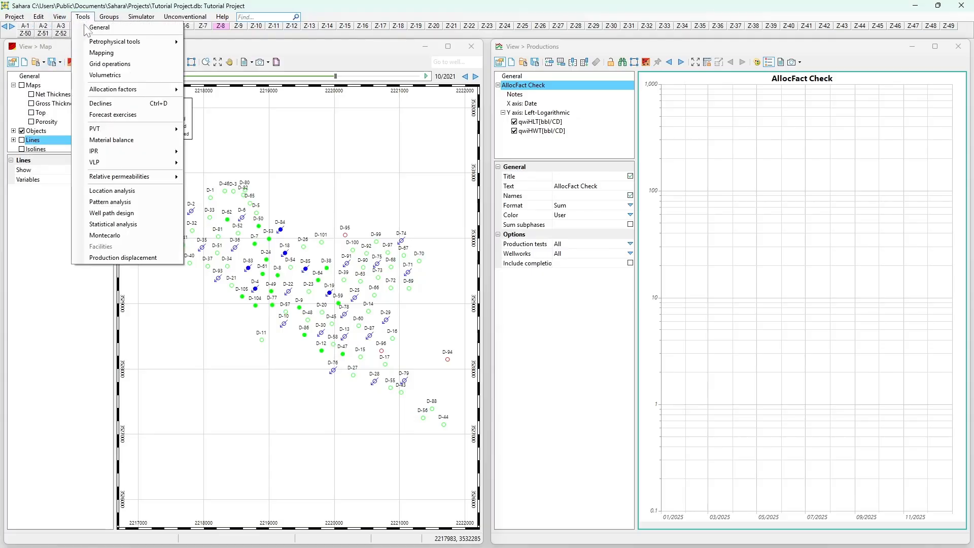
click(102, 63)
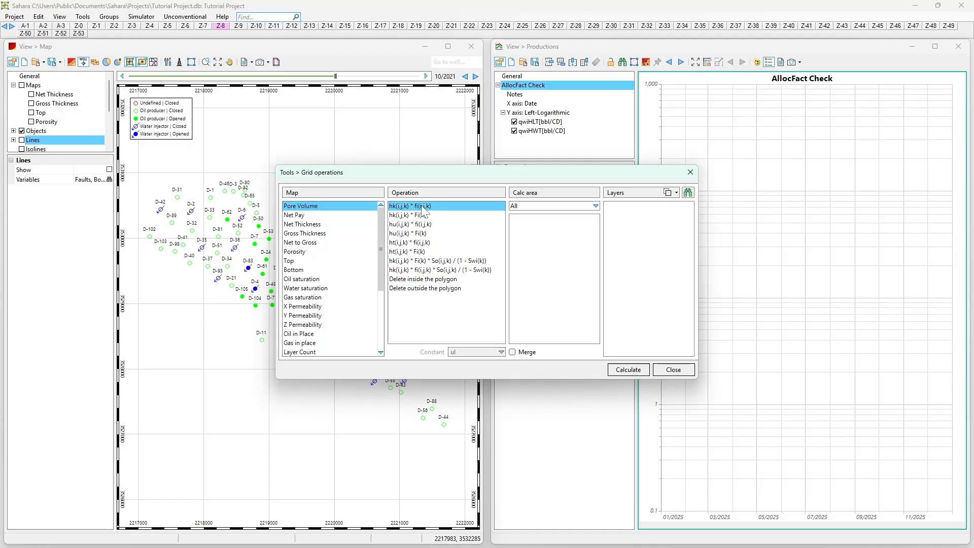
click(396, 214)
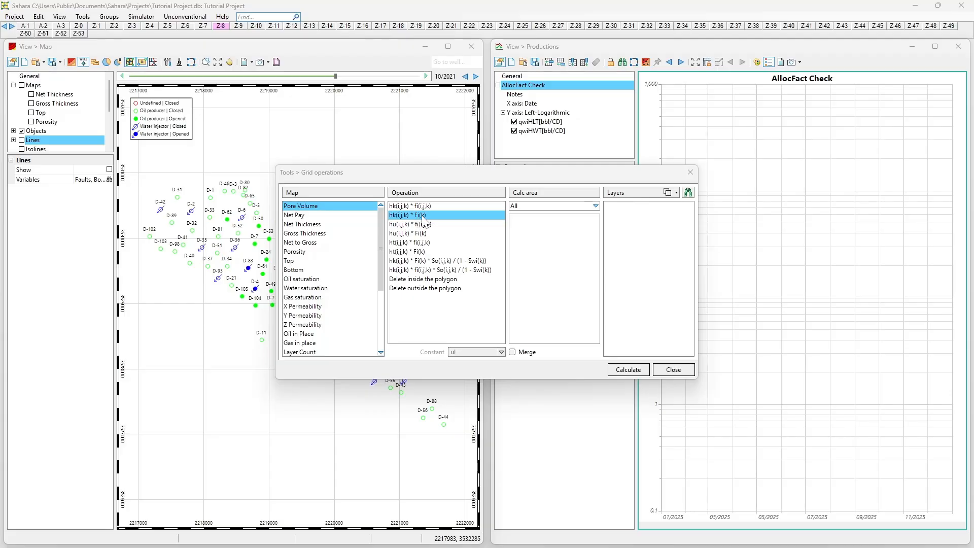
- Choose the Net Pay map with the hk(i,j,k) * Cst operation and set the constant to 1
click(301, 216)
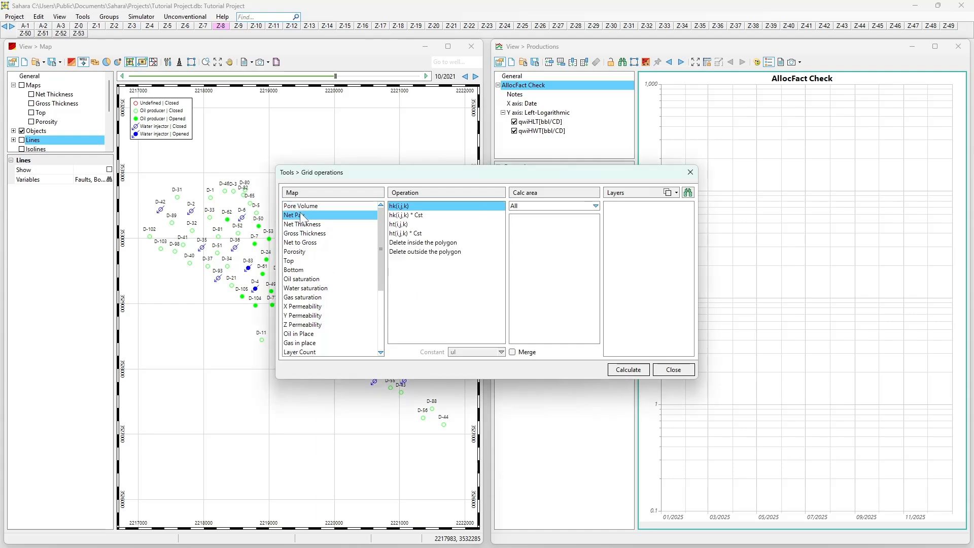
click(400, 215)
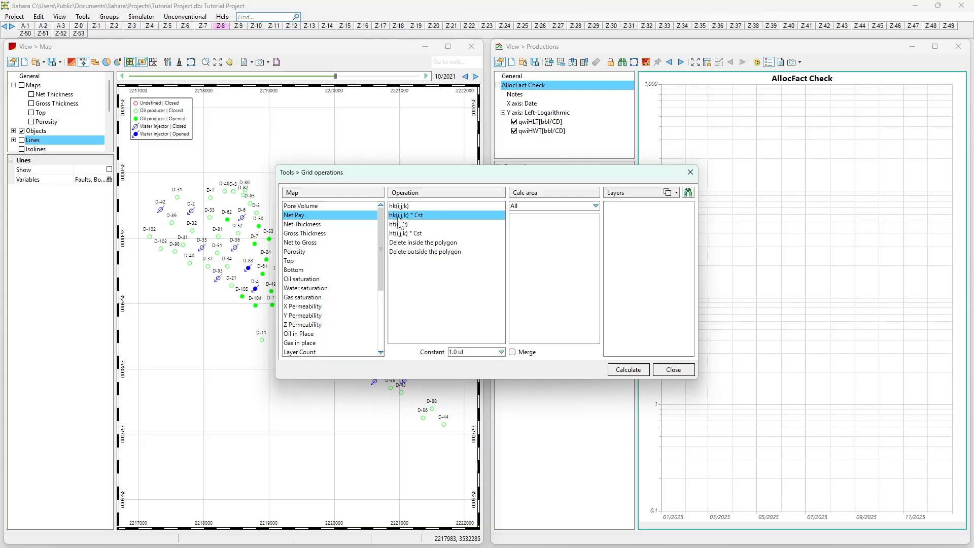
key(Tab)
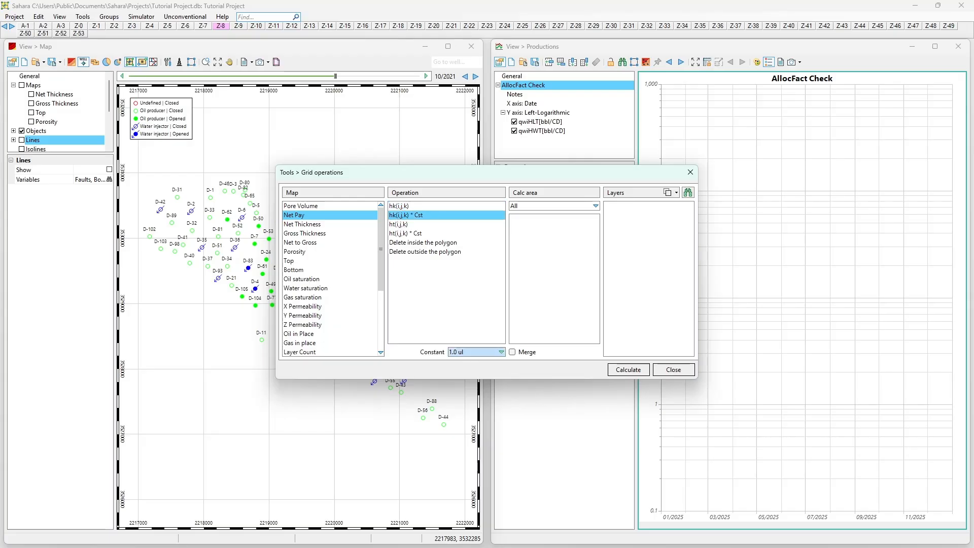
text(1)
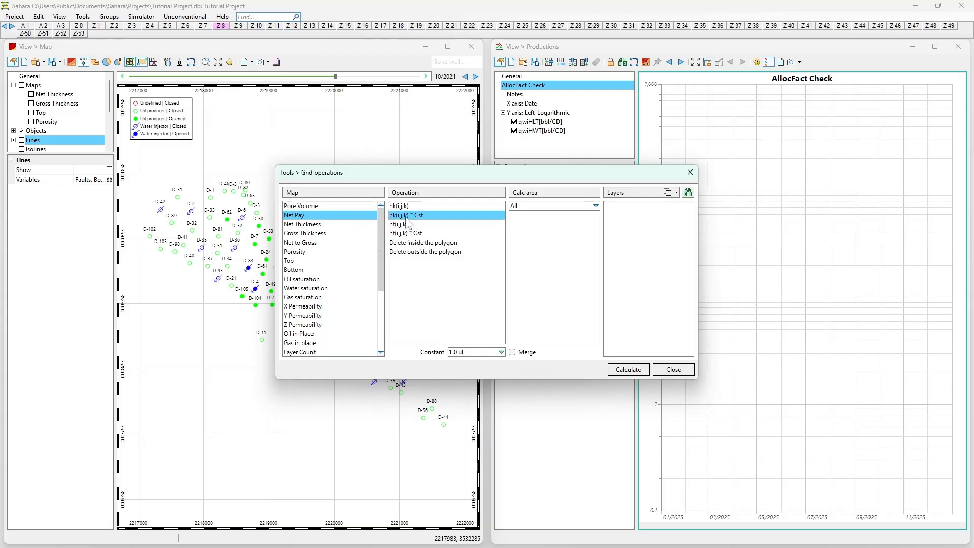
- Browse the operations for Net Thickness, Gross Thickness and Net to Gross, then close the grid operations dialog
click(335, 224)
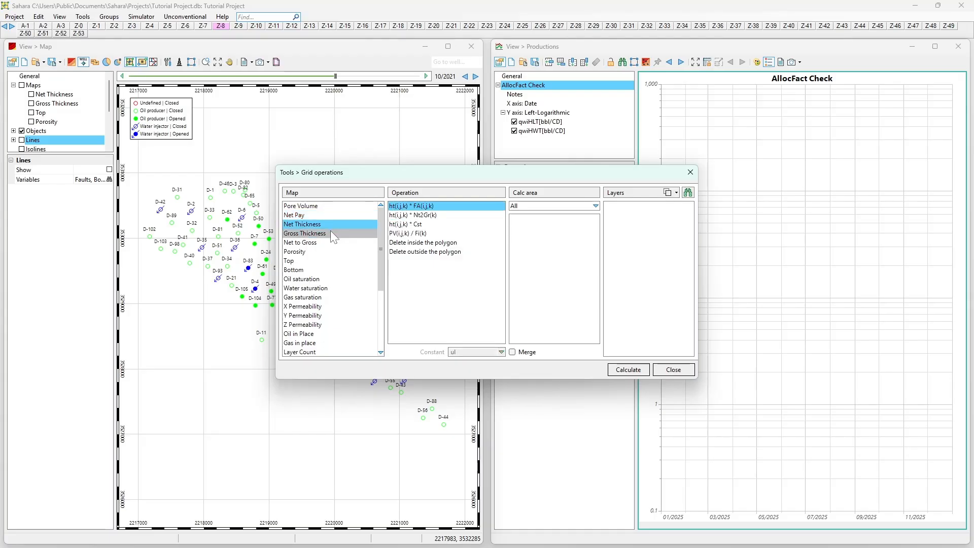
click(330, 231)
click(322, 242)
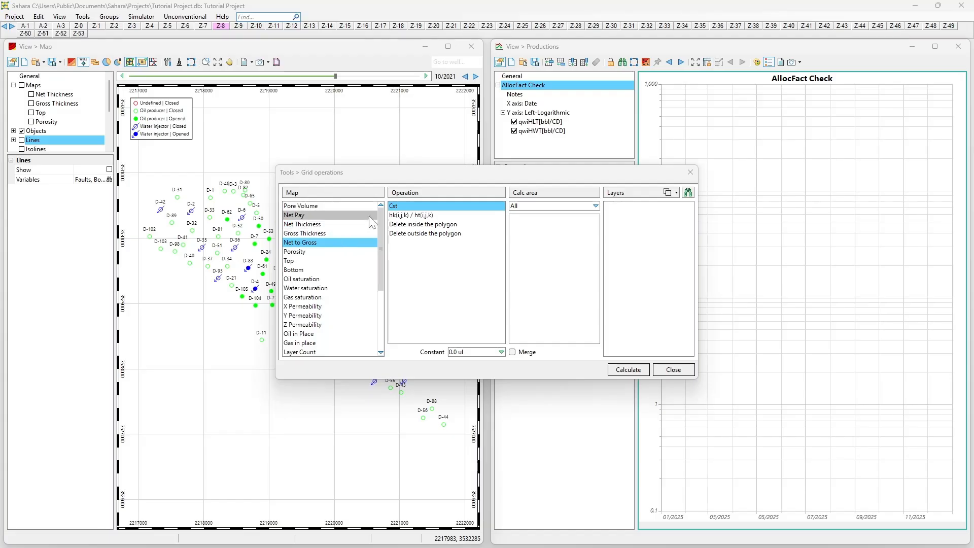
mouse_move(380, 227)
mouse_down()
mouse_move(381, 266)
mouse_move(381, 218)
mouse_up()
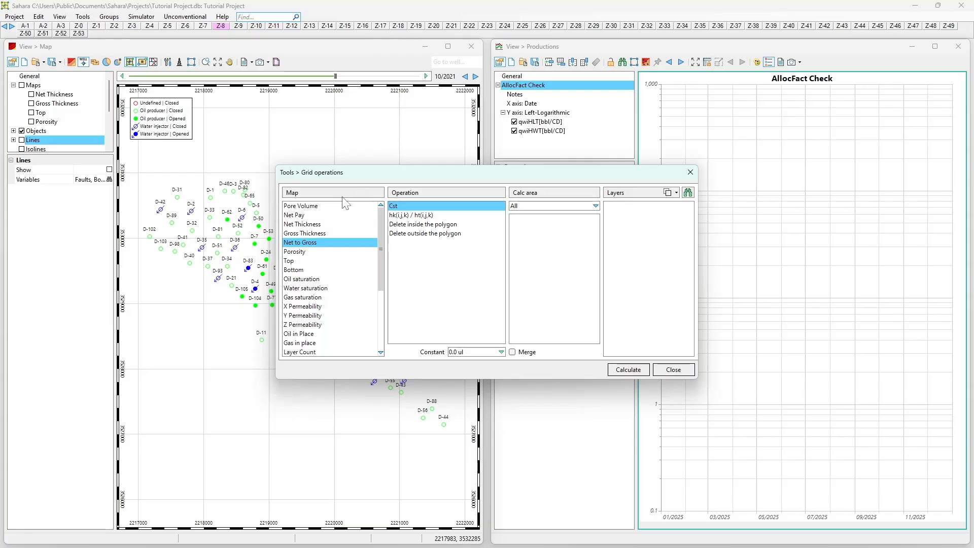
click(690, 174)
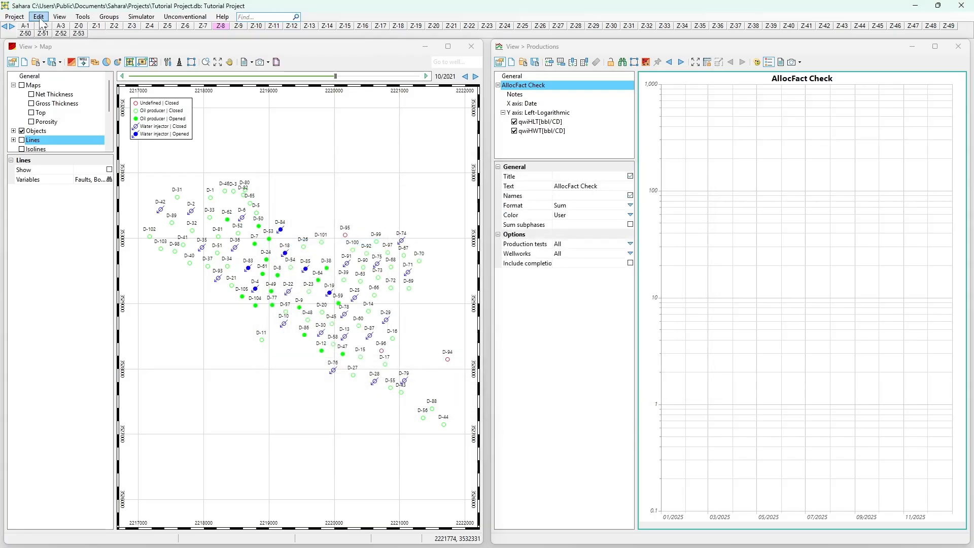
- Open the Variables editor and inspect the Net Pay map variable
click(39, 17)
click(55, 61)
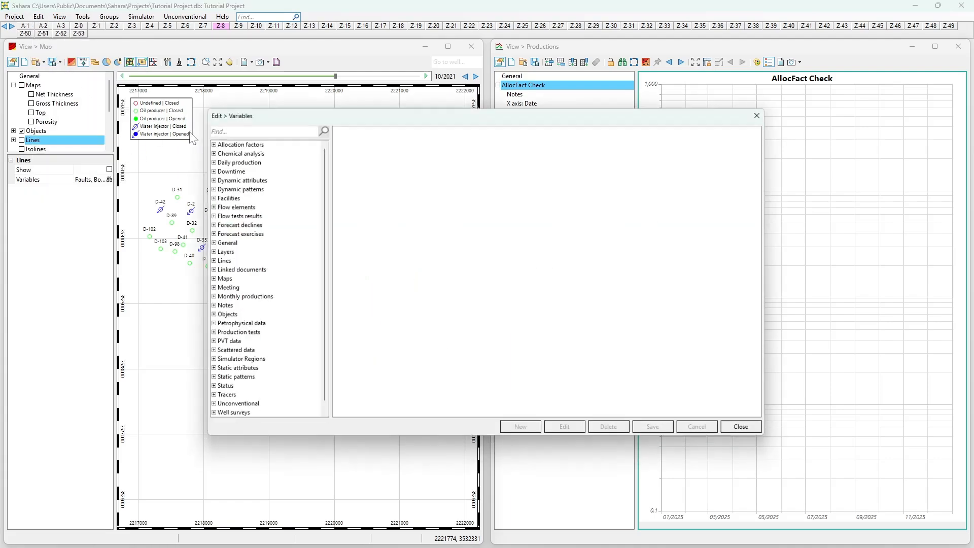
click(208, 279)
click(227, 161)
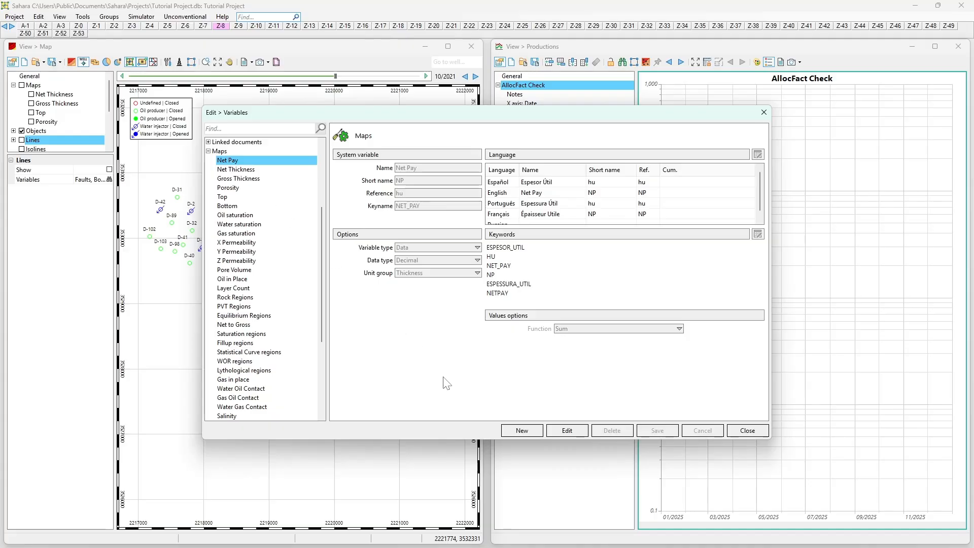
- Create a new map variable with name, short name and reference all set to MapExample
click(522, 430)
click(508, 315)
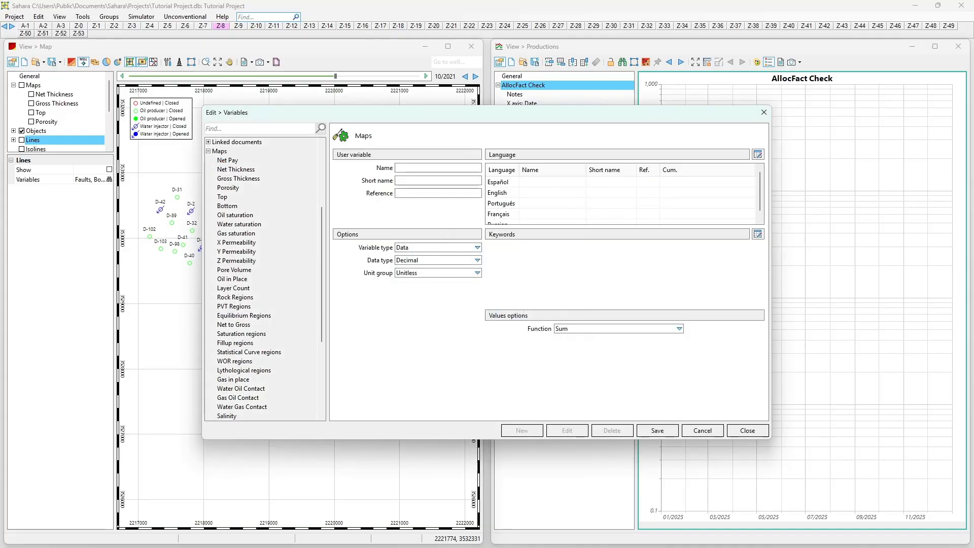
text(MapExample)
drag(442, 167, 365, 175)
key(ctrl+c)
key(Tab)
key(ctrl+v)
key(Tab)
key(ctrl+v)
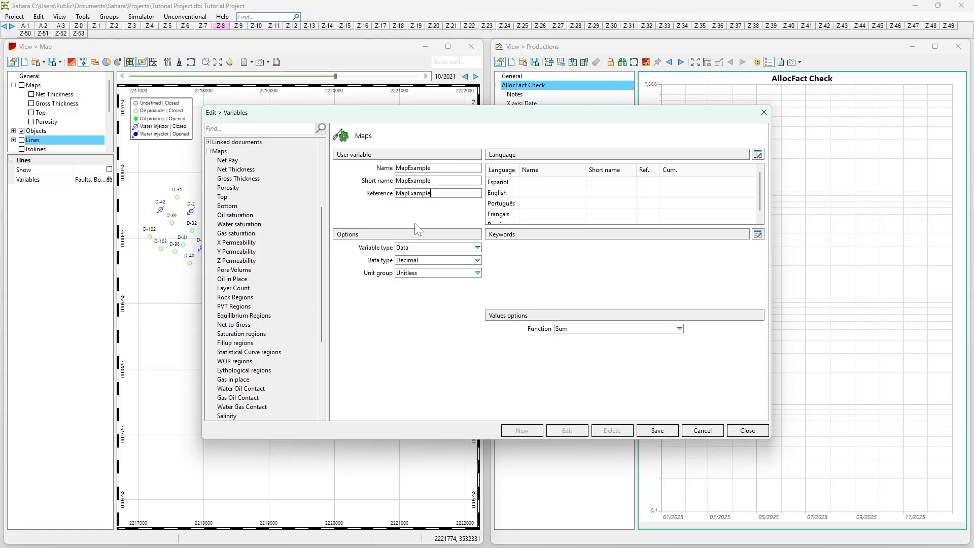
- Set the new variable's type to Calculated
click(433, 248)
click(434, 249)
click(432, 249)
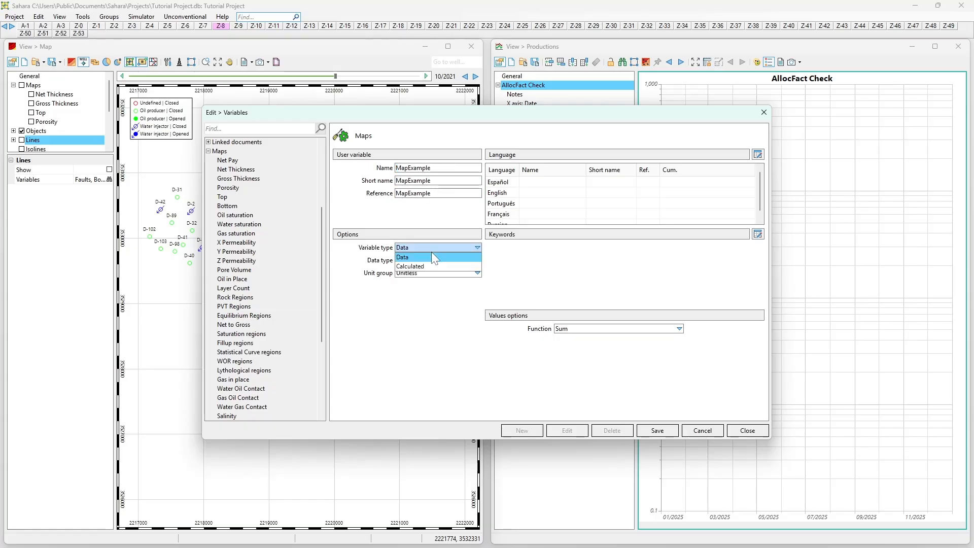
click(424, 265)
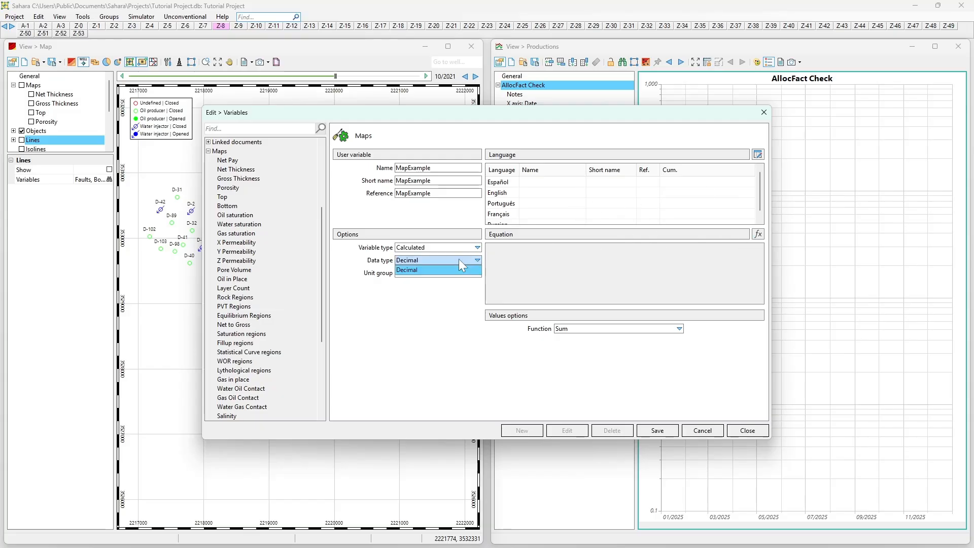
click(456, 273)
click(454, 272)
click(454, 272)
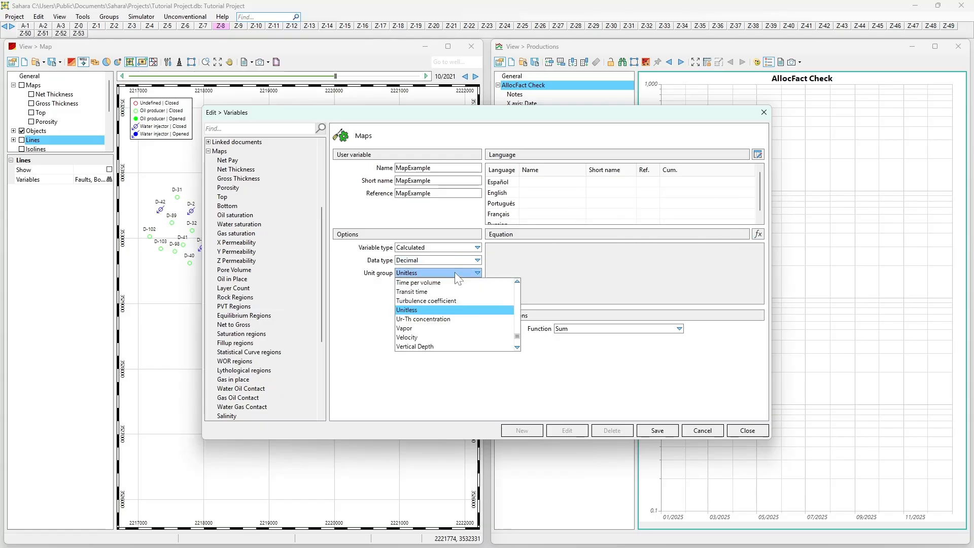
click(610, 241)
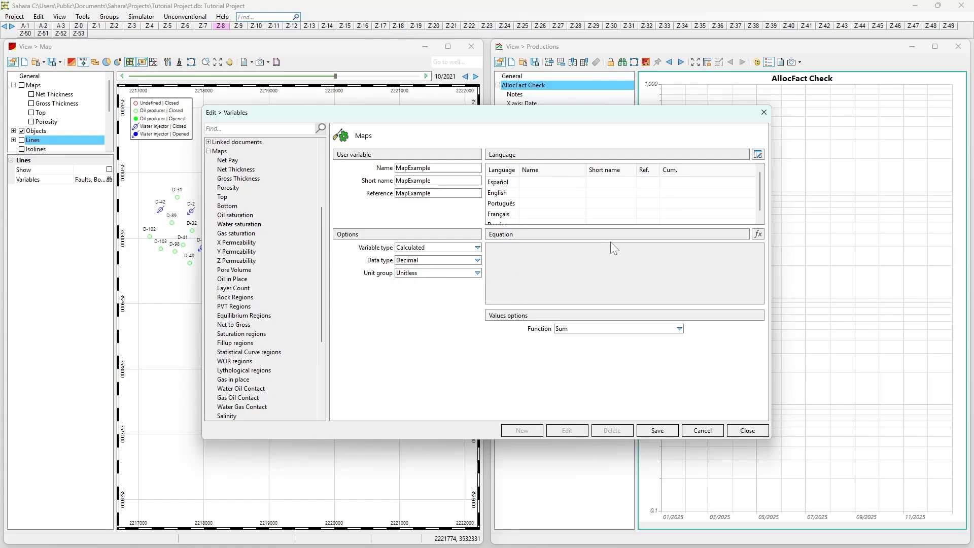
- Open the equation editor and insert the layers' Gross Thickness variable into the equation
click(758, 235)
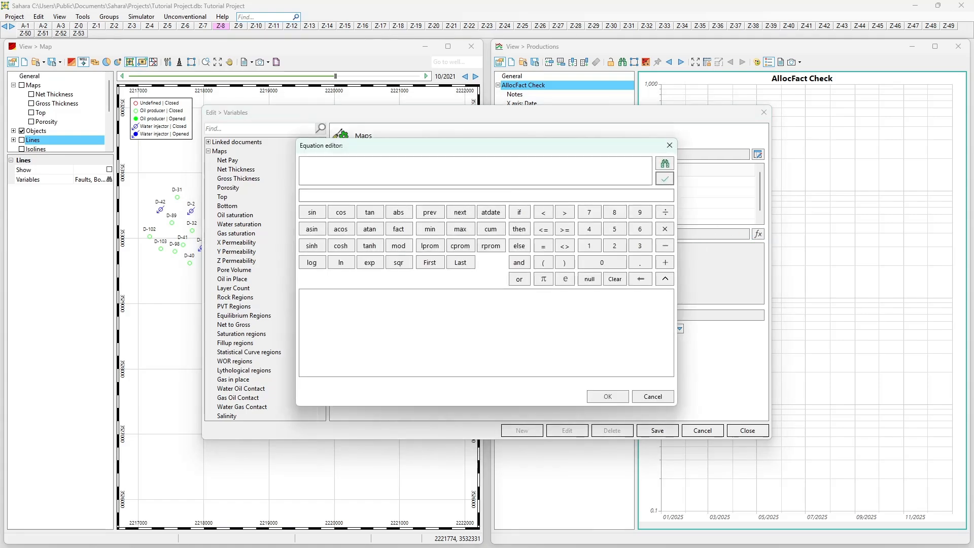
click(665, 163)
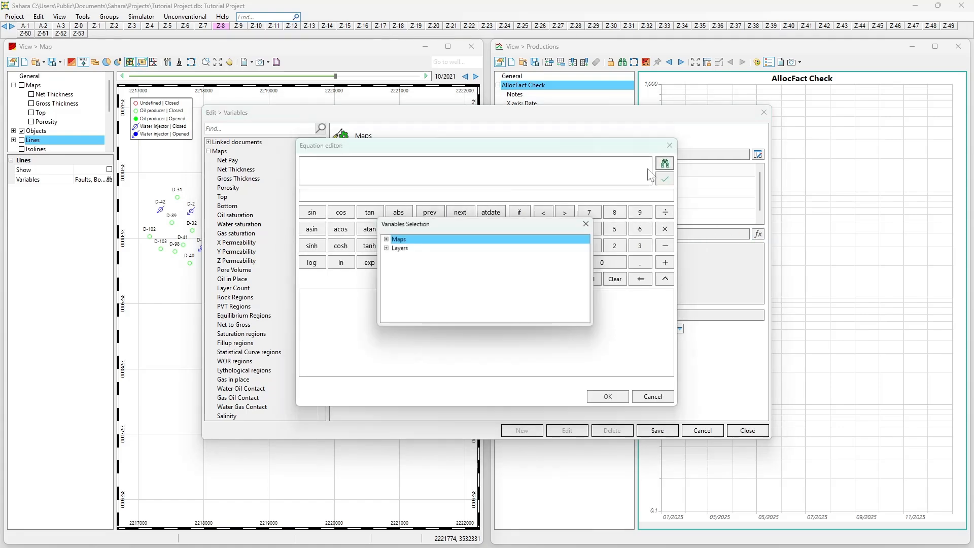
click(384, 249)
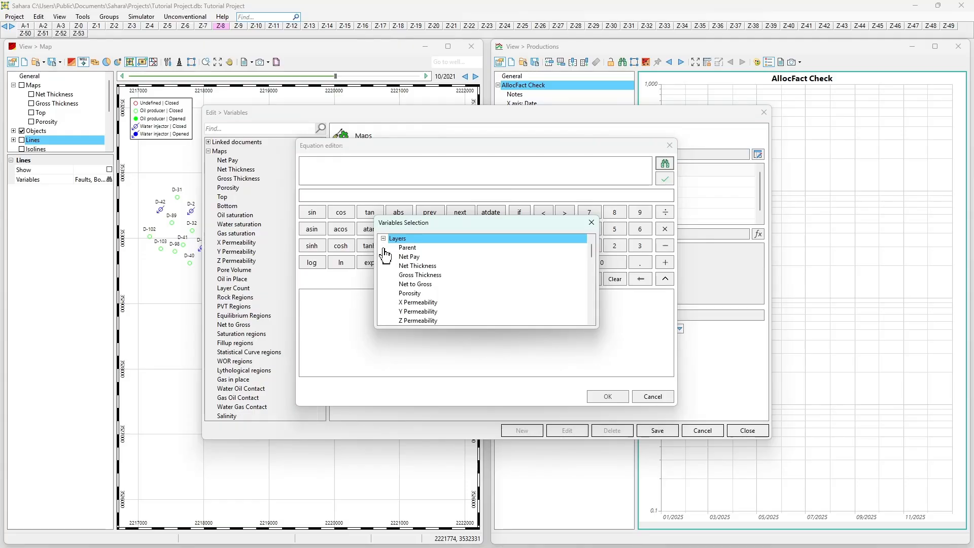
click(421, 277)
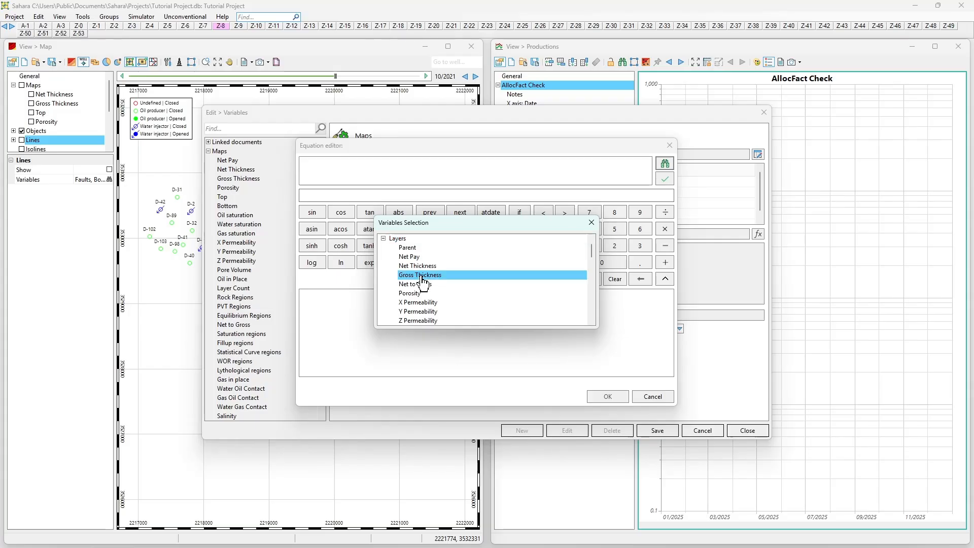
double_click(422, 277)
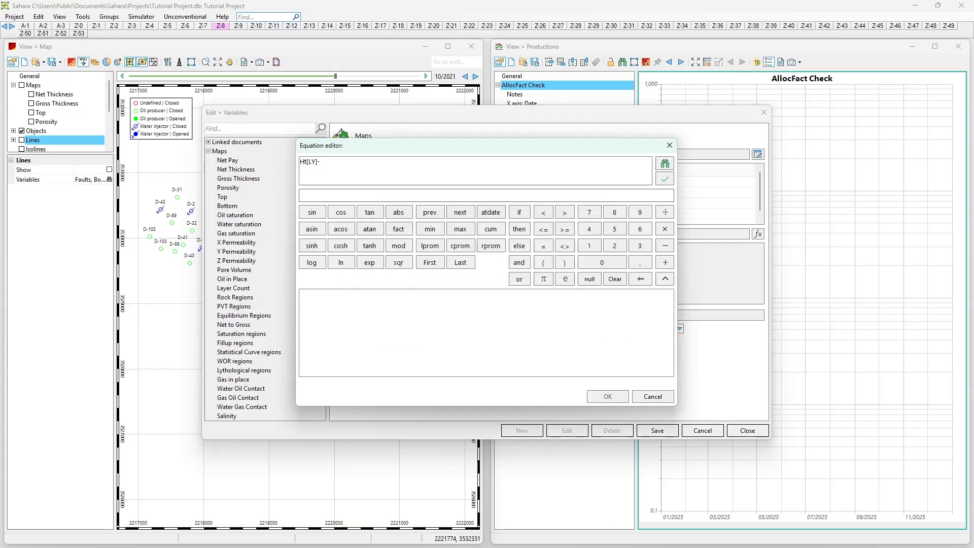
- Replace the equation's contents with the Gross Thickness map variable followed by a minus sign
click(665, 163)
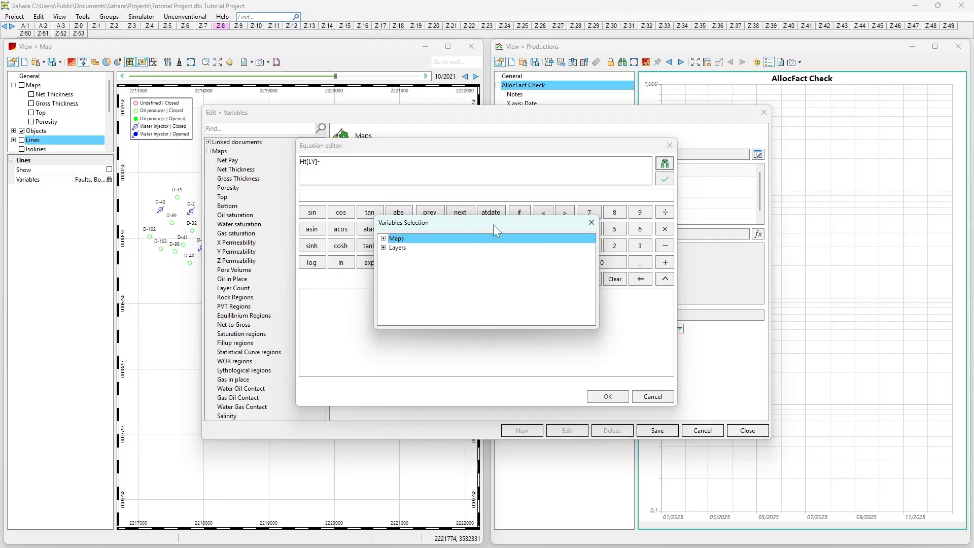
key(Escape)
key(BackSpace)
key(BackSpace)
key(BackSpace)
key(BackSpace)
key(BackSpace)
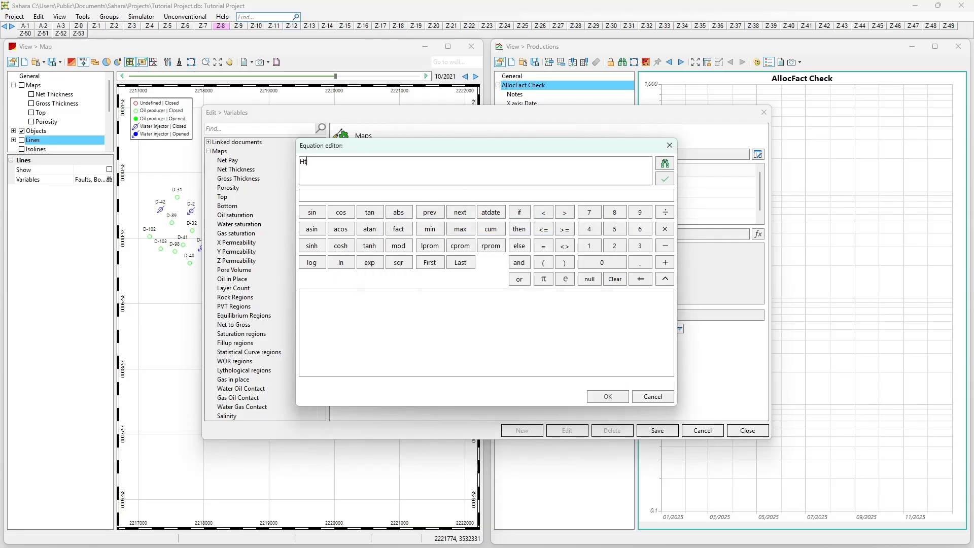
click(664, 163)
click(387, 239)
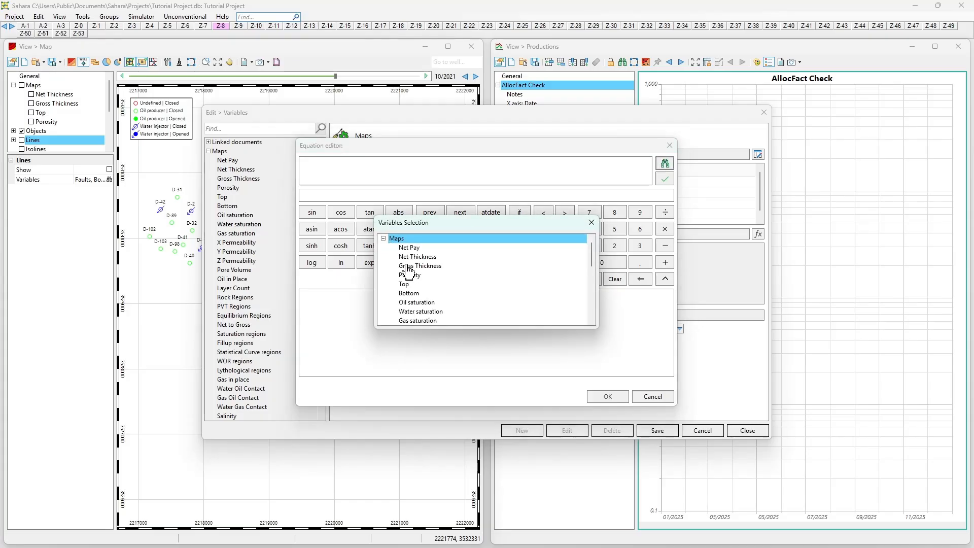
double_click(405, 258)
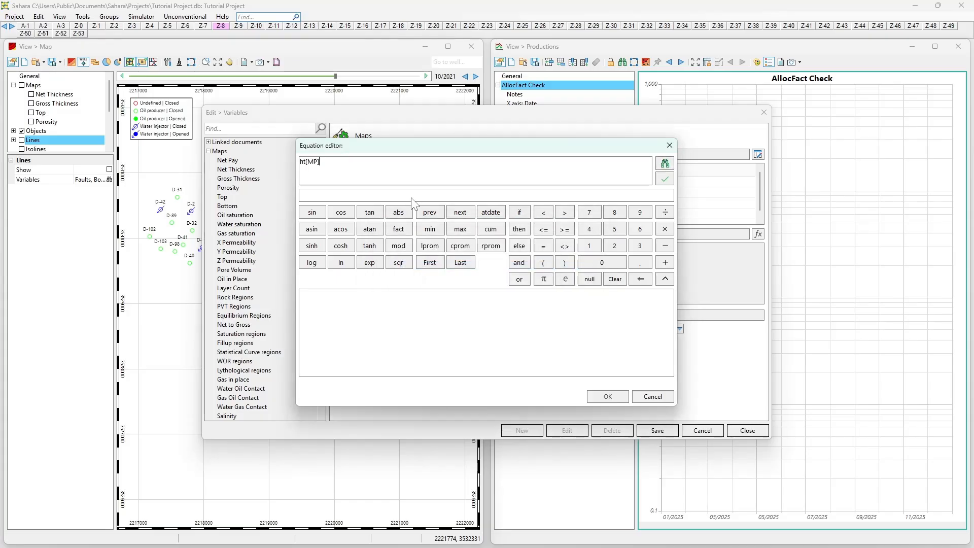
- Insert the Net Thickness map variable to complete ht[MP]-hk[MP], validate the equation and close the editor
click(665, 163)
click(384, 239)
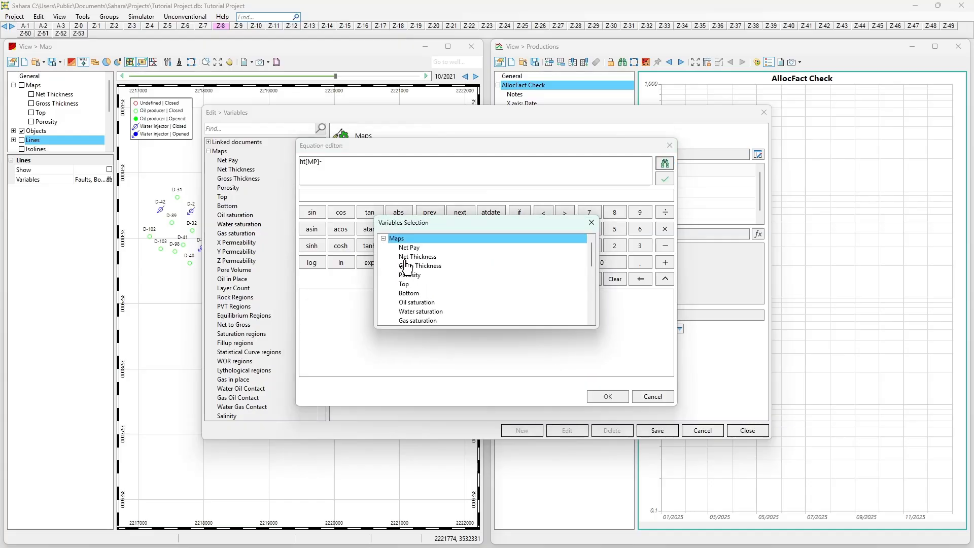
double_click(408, 266)
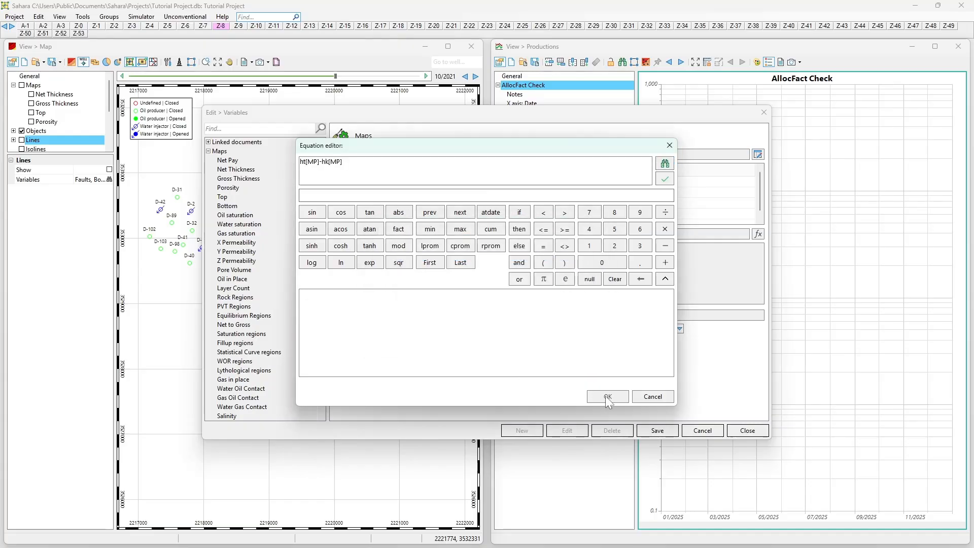
click(668, 180)
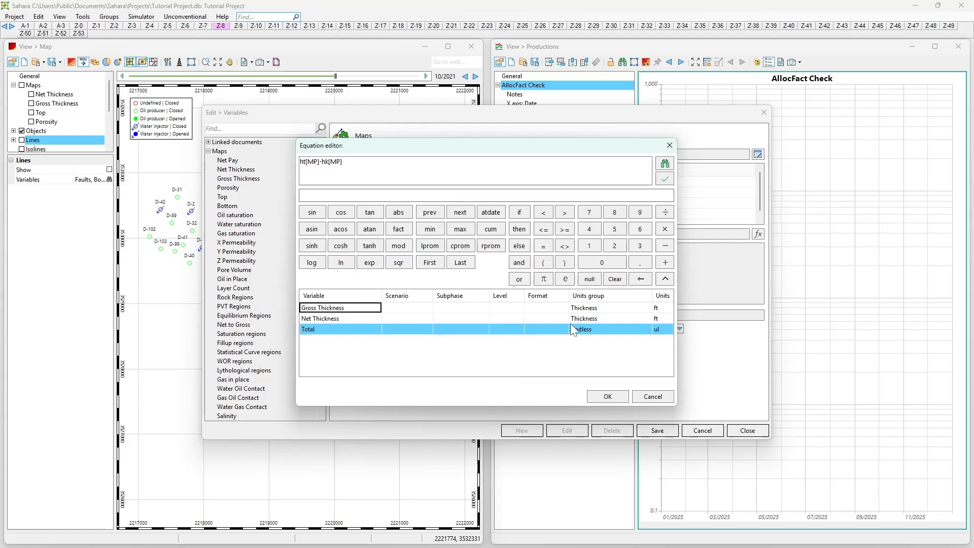
click(591, 335)
click(599, 393)
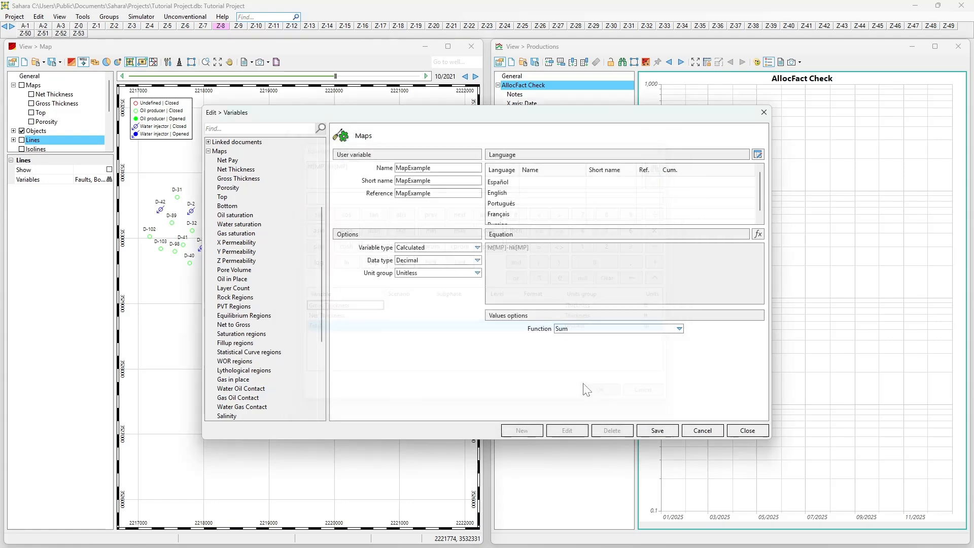
- Set the unit group to Thickness, save the MapExample variable and close the Variables editor
click(421, 274)
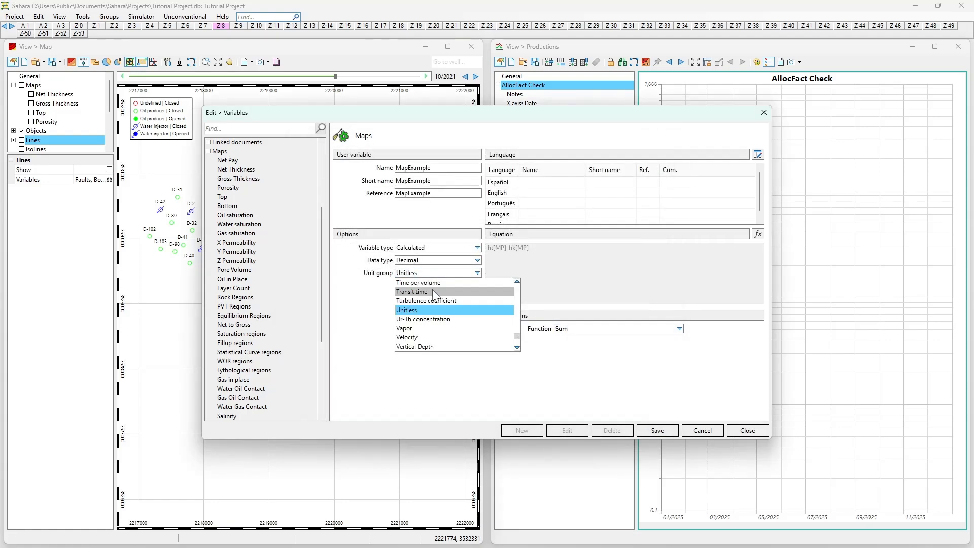
scroll(434, 304, up, 3)
click(432, 333)
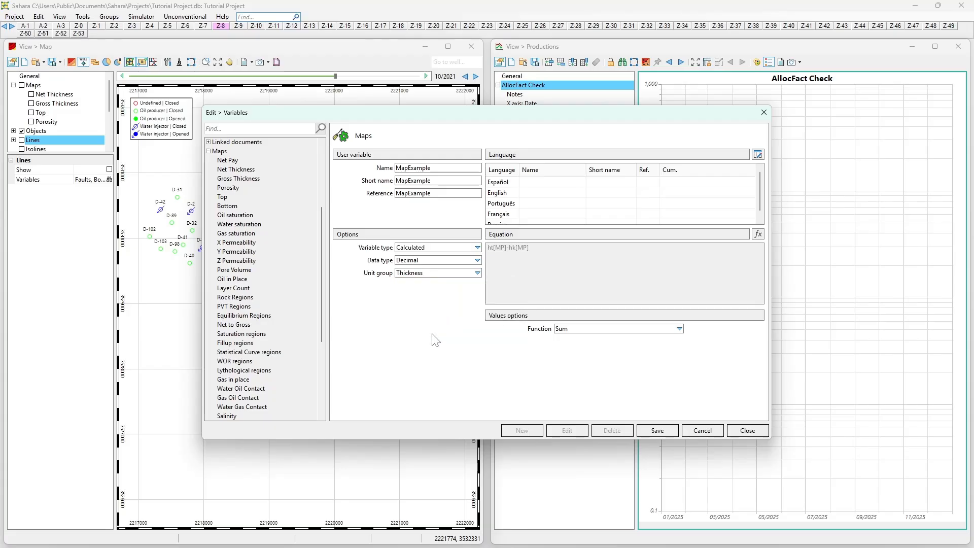
click(647, 429)
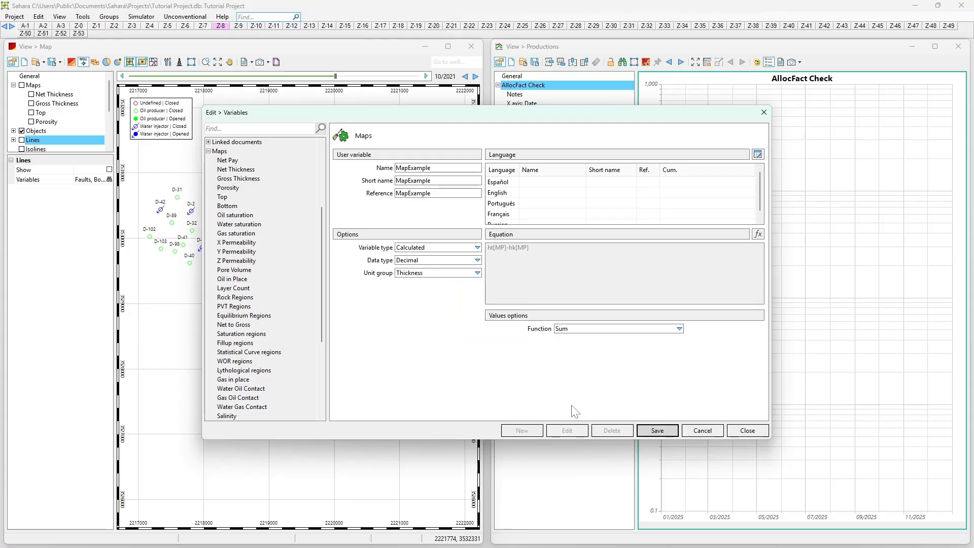
click(736, 431)
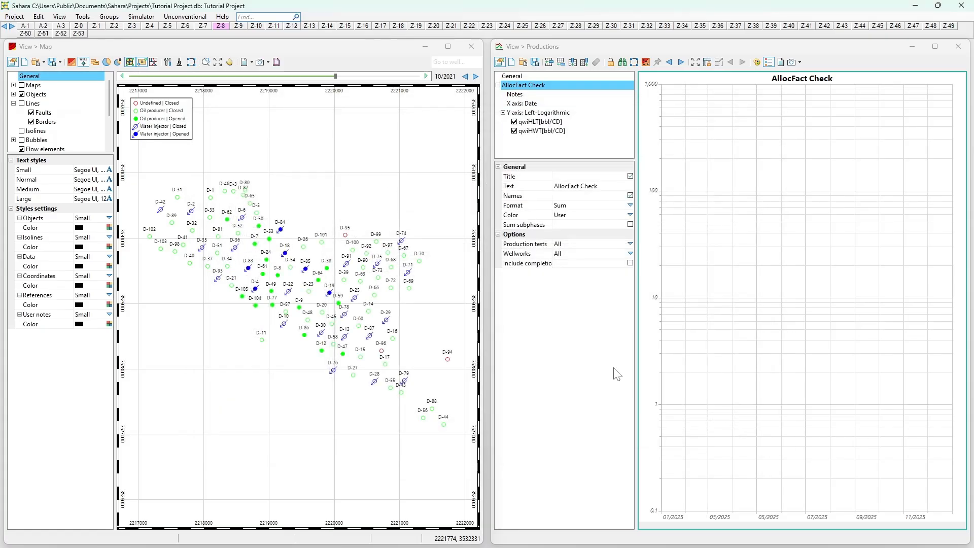
- Open Grid operations and select the MapExample map to view its operation
click(43, 18)
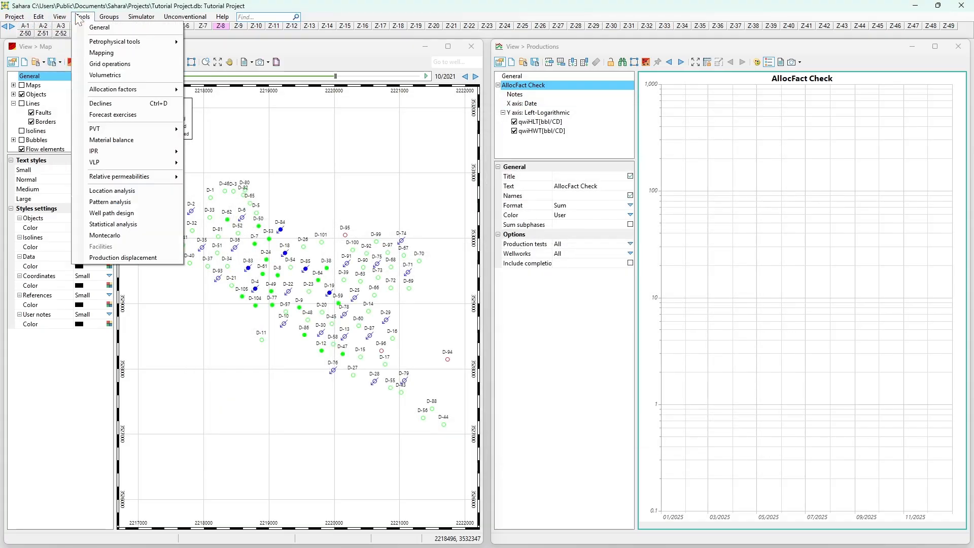
click(185, 114)
scroll(373, 293, down, 5)
drag(382, 309, 377, 218)
click(349, 229)
key(Down)
key(Down)
scroll(349, 230, down, 4)
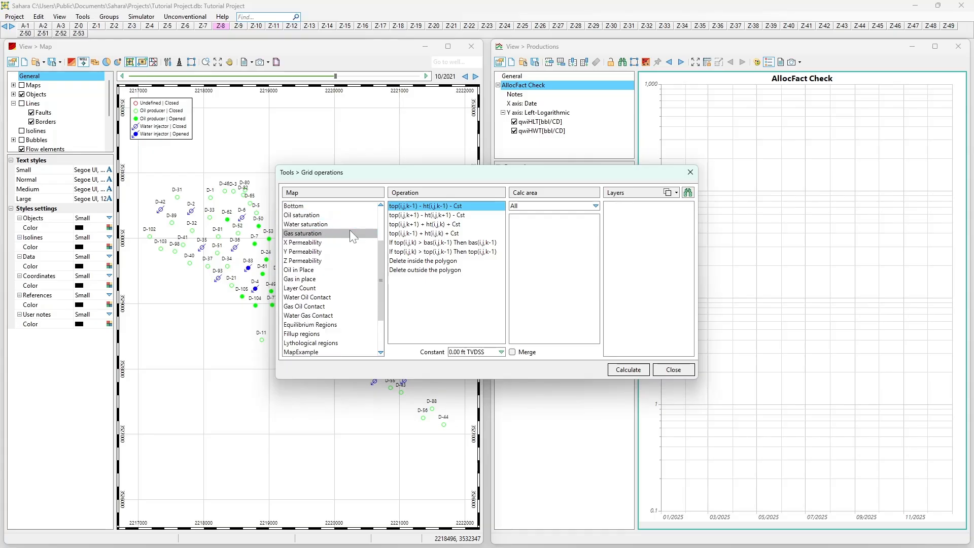
drag(381, 299, 373, 237)
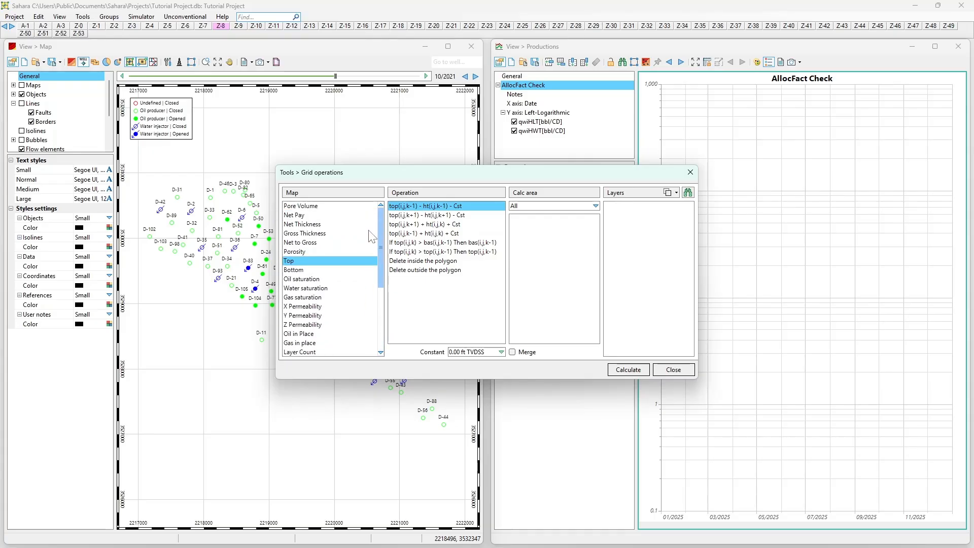
scroll(368, 245, down, 4)
scroll(363, 300, down, 1)
click(346, 297)
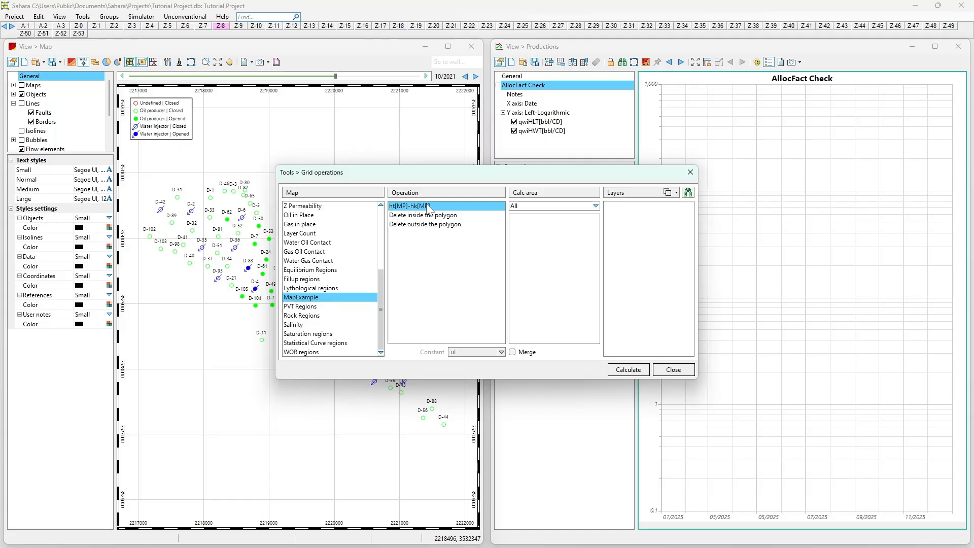
- Select the Pore Volume map with the hk(i,j,k) * fi(i,j,k) operation
scroll(321, 303, up, 2)
scroll(315, 290, up, 4)
scroll(312, 296, down, 6)
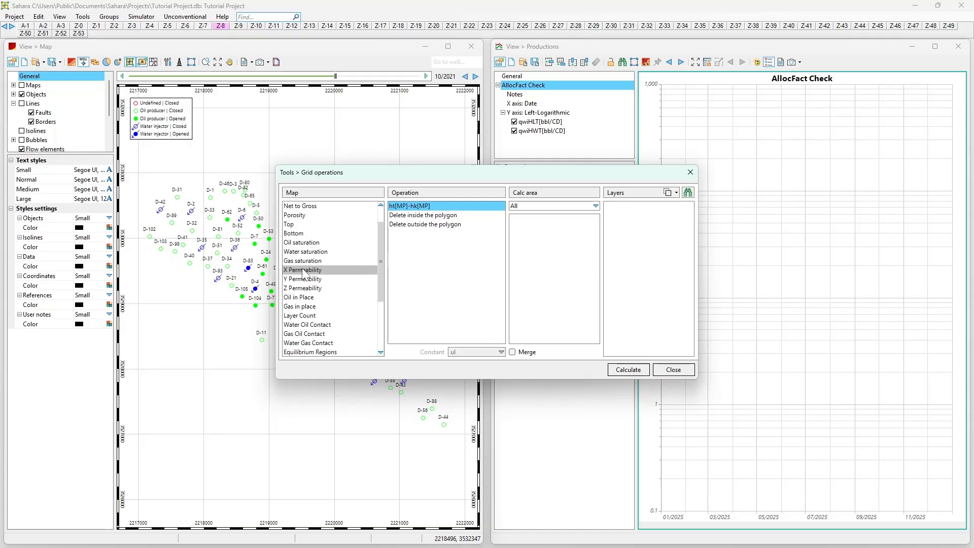
scroll(308, 297, up, 3)
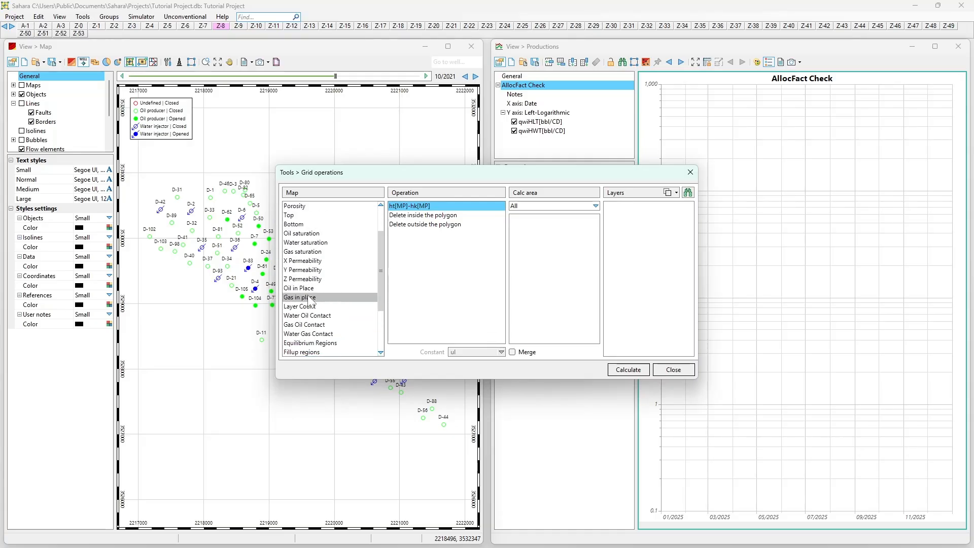
scroll(309, 297, down, 2)
scroll(309, 296, up, 2)
scroll(308, 300, down, 4)
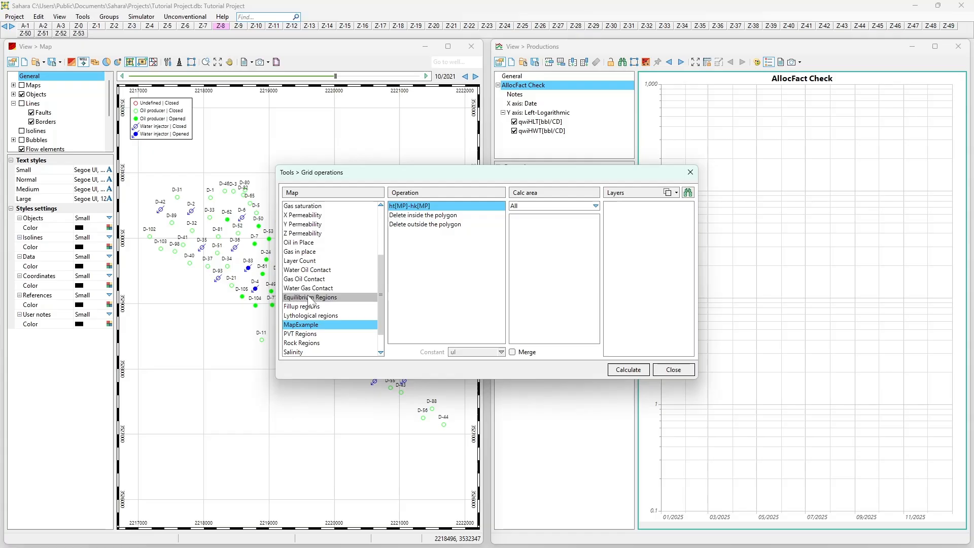
scroll(306, 296, up, 4)
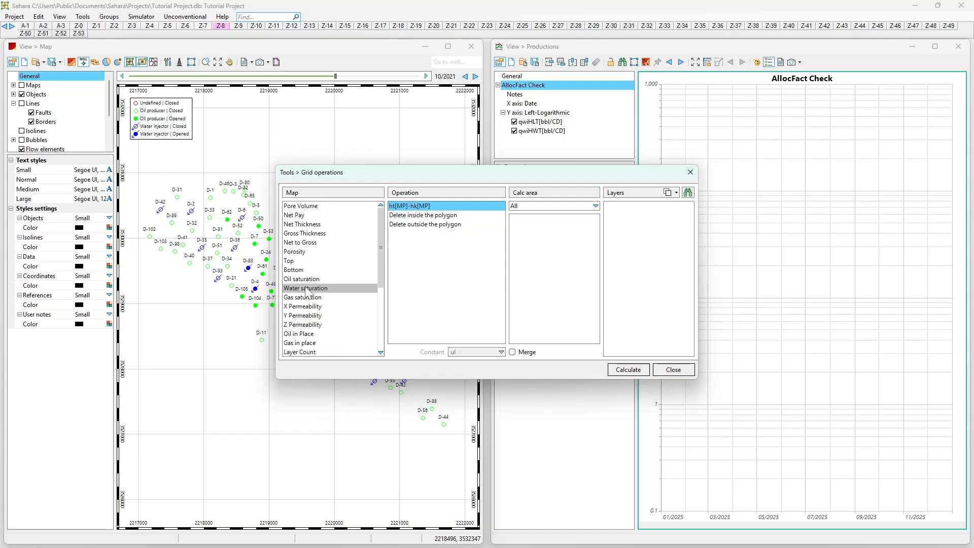
click(298, 206)
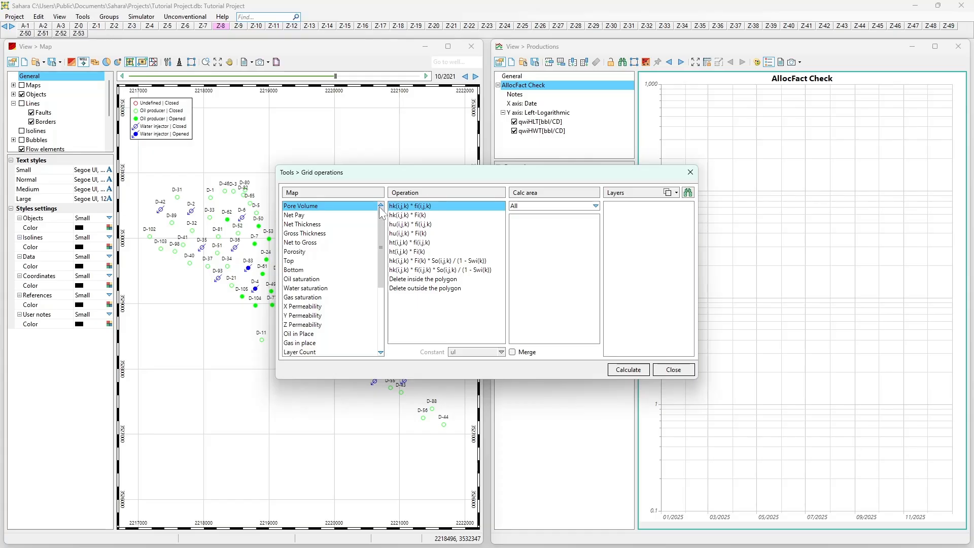
click(411, 214)
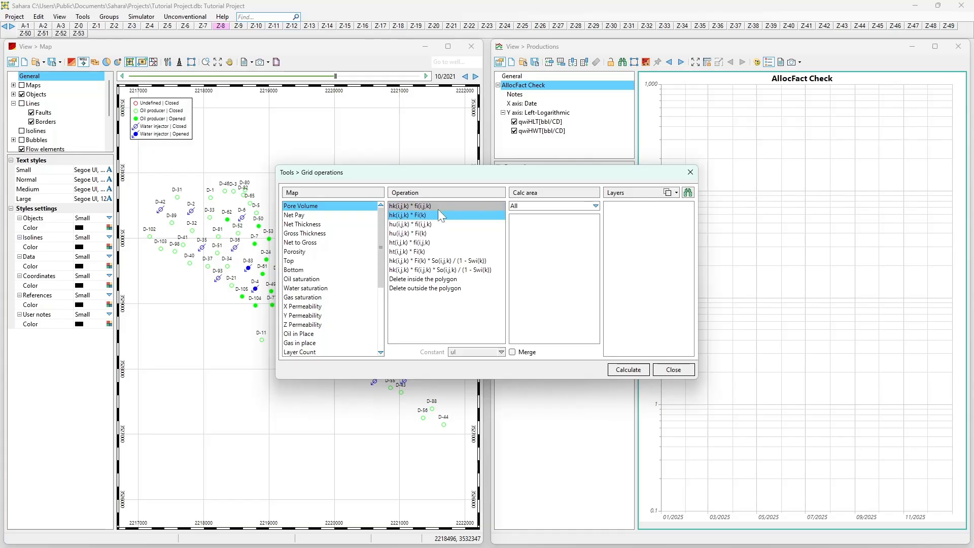
click(403, 206)
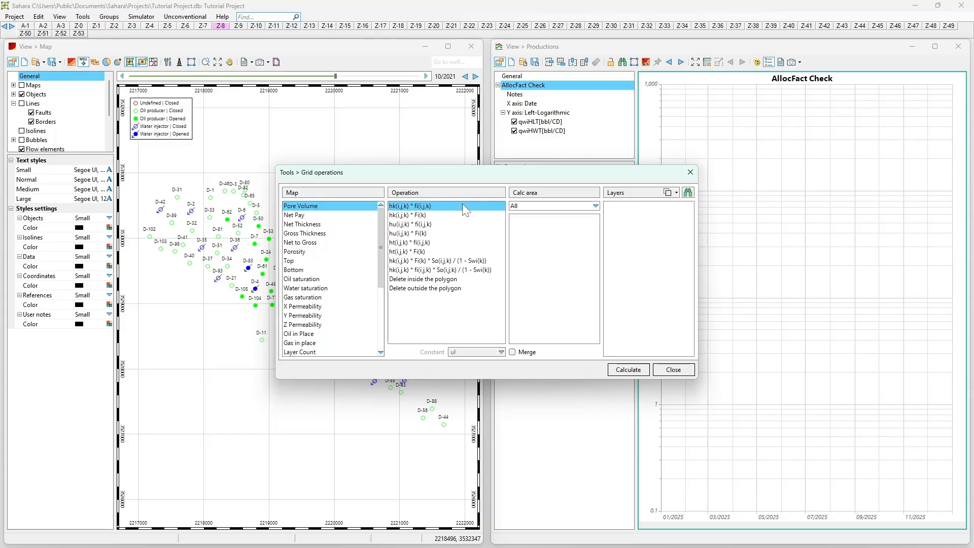
- Review the Calc area options Generic polygon, Line and Map, then set it back to All
click(563, 207)
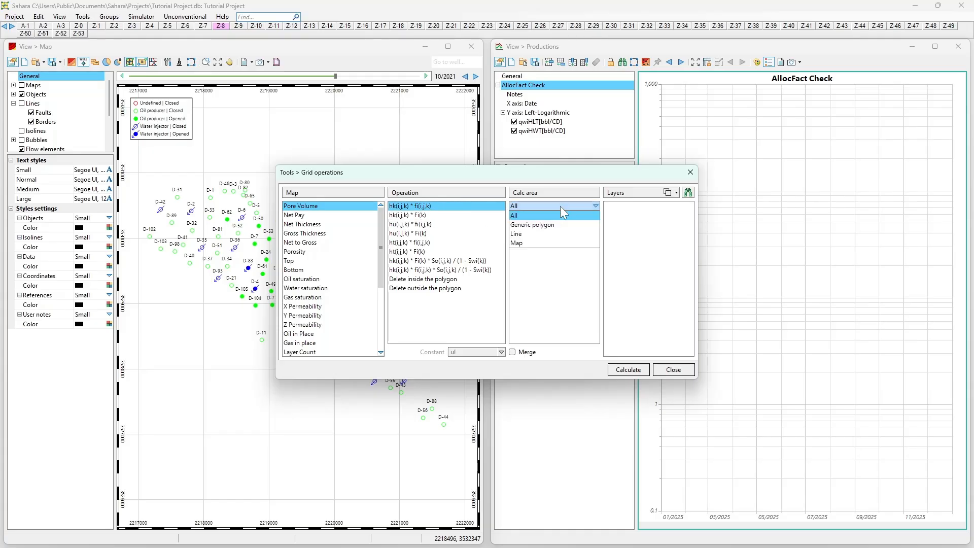
click(540, 225)
click(538, 207)
click(529, 233)
click(534, 205)
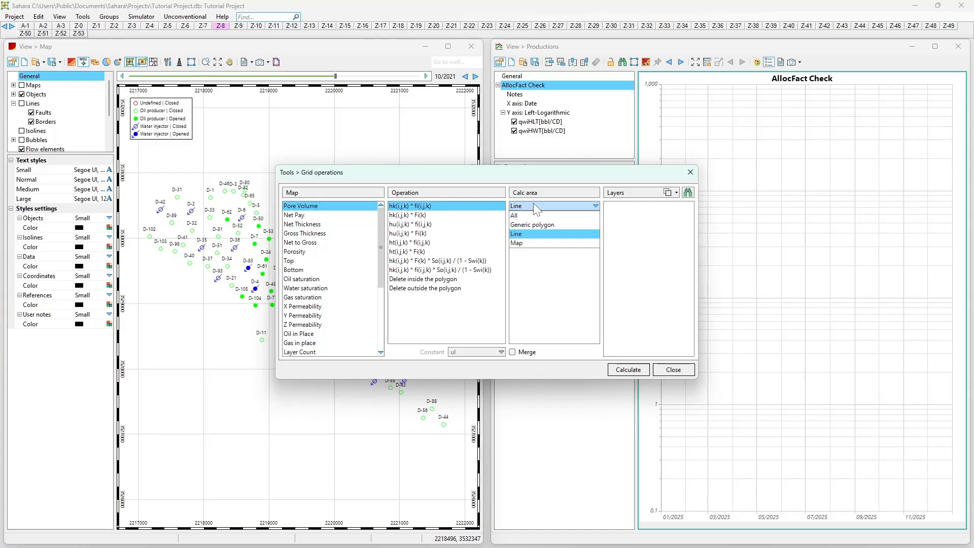
click(532, 206)
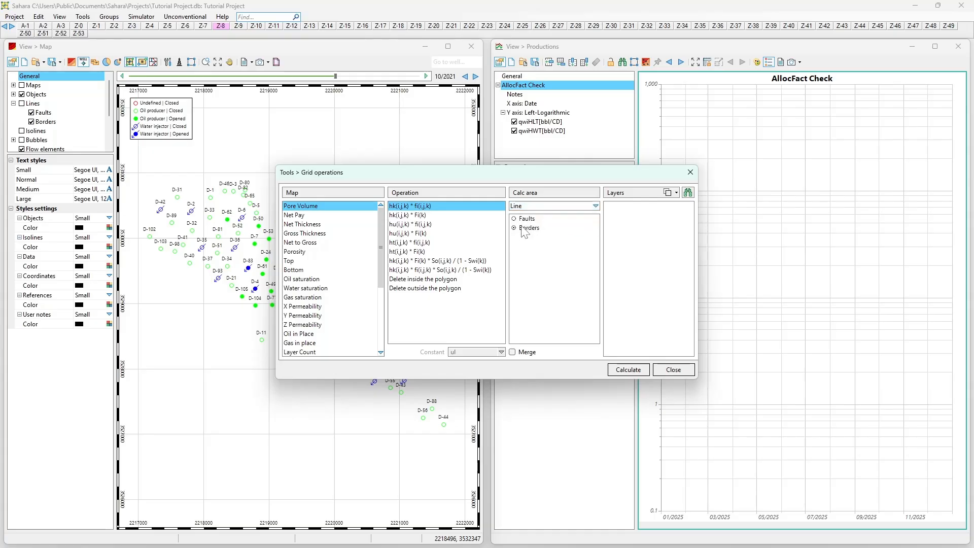
click(533, 210)
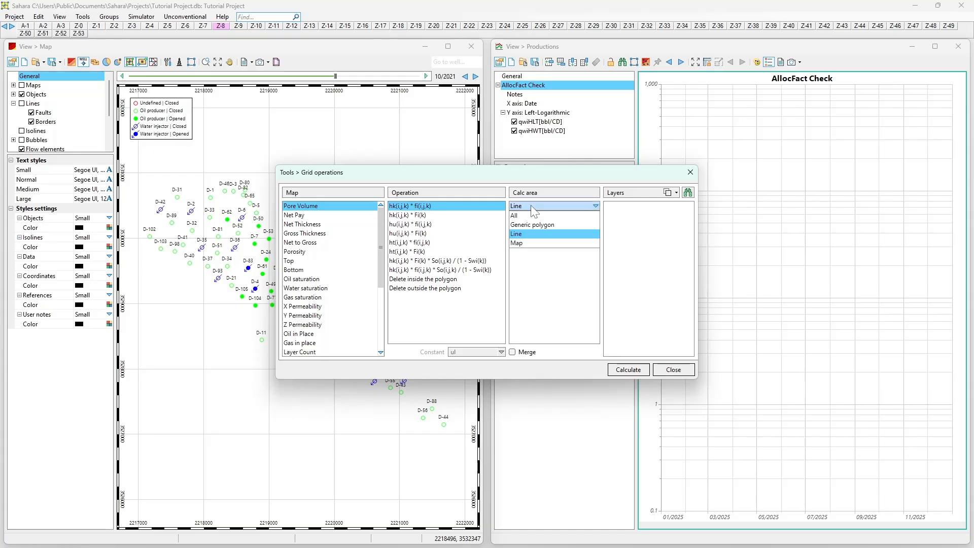
click(534, 208)
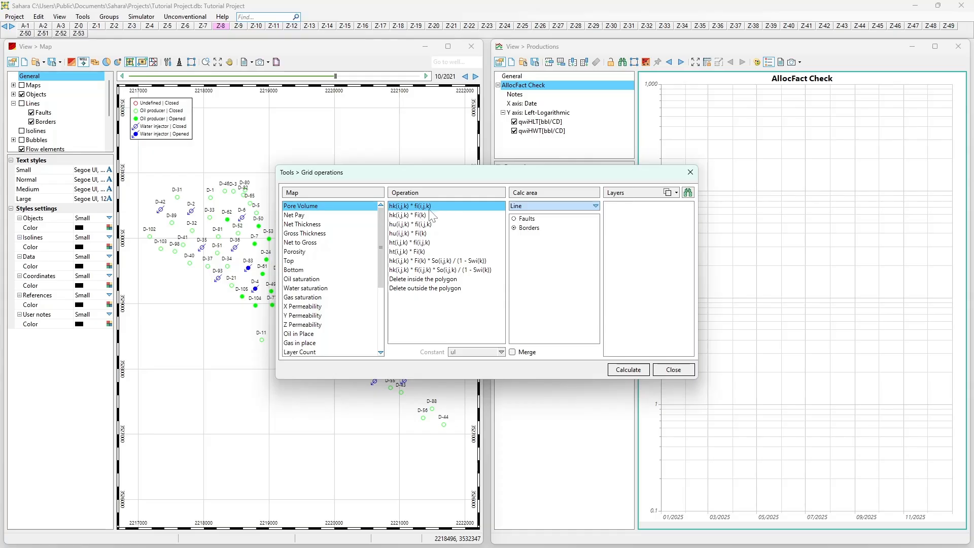
click(530, 210)
click(522, 241)
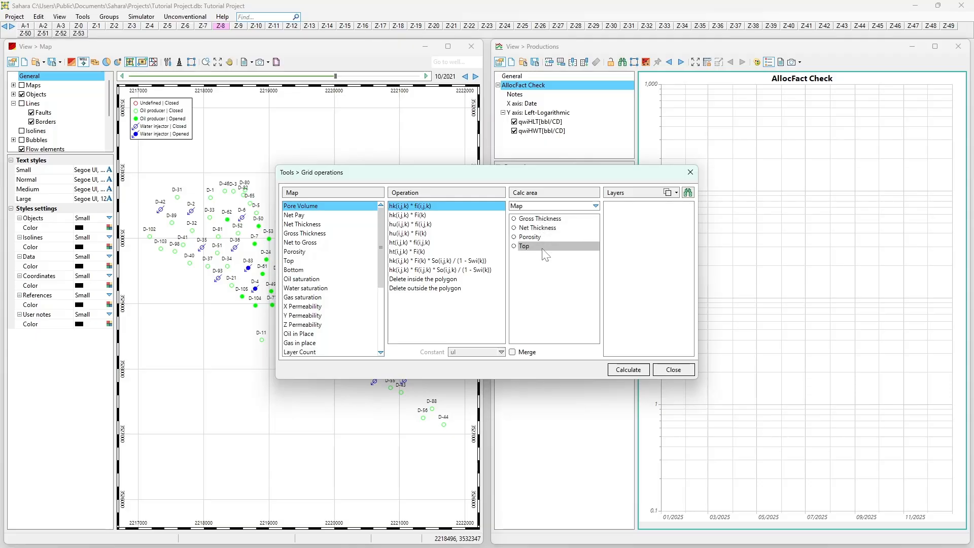
click(538, 213)
click(529, 222)
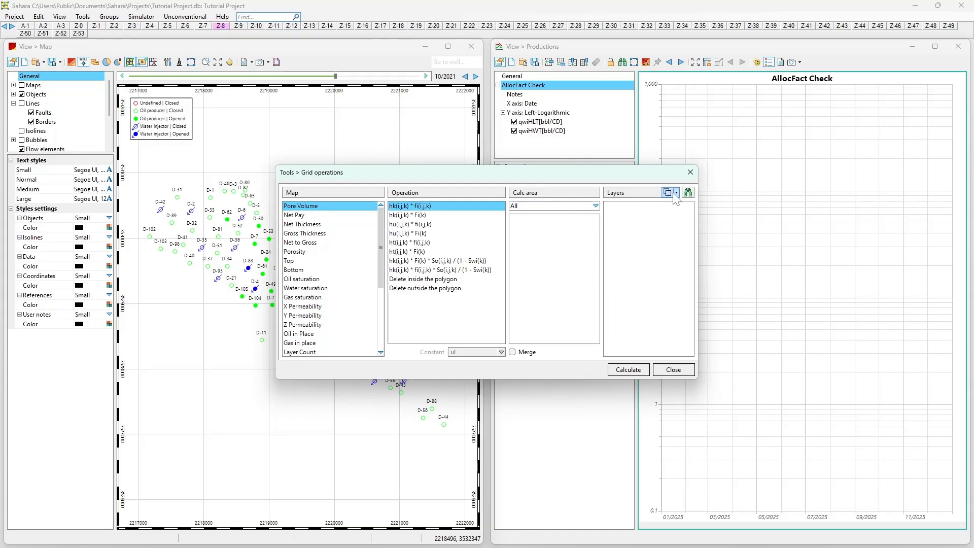
- Select layers Z-1 and all following layers for the grid operation and run the calculation
click(685, 191)
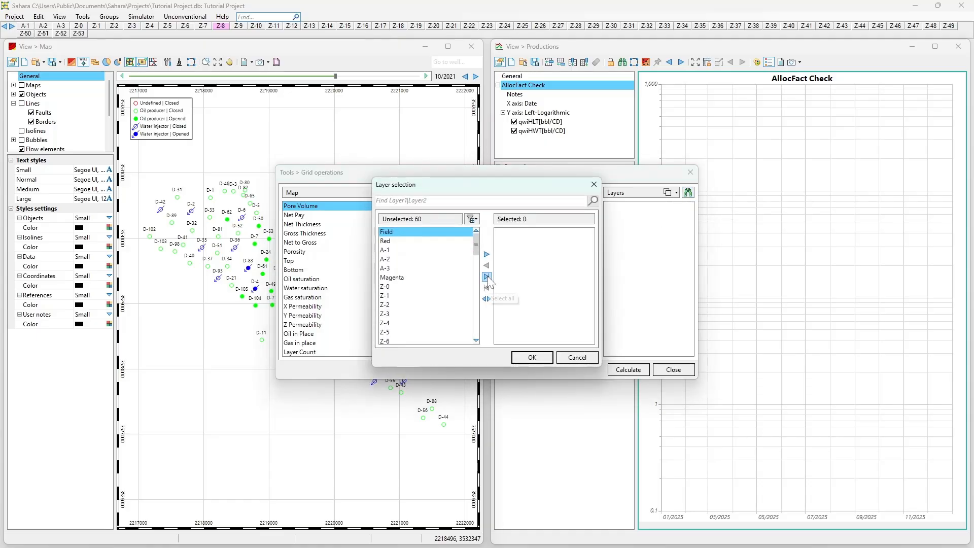
click(401, 294)
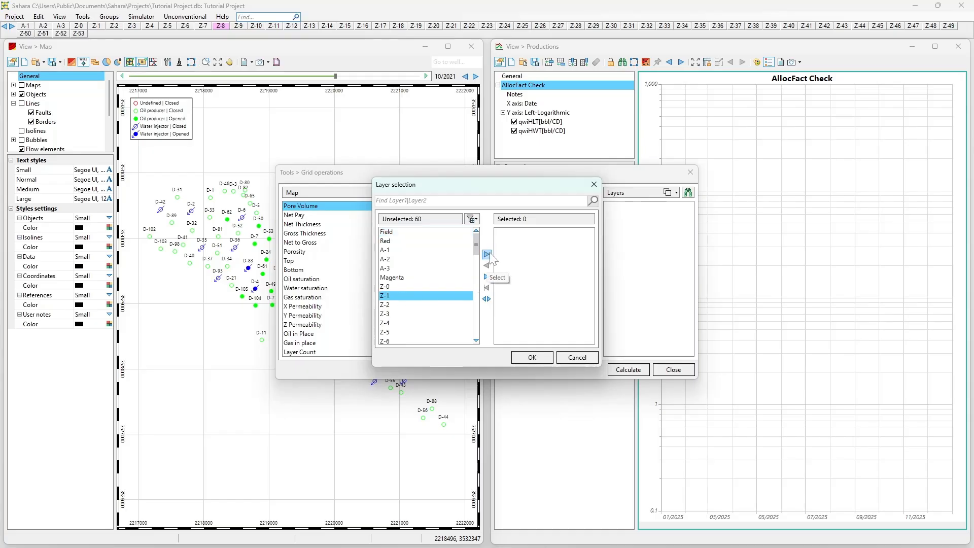
click(487, 277)
double_click(515, 235)
double_click(515, 235)
double_click(516, 235)
double_click(515, 235)
double_click(516, 236)
double_click(516, 236)
double_click(516, 236)
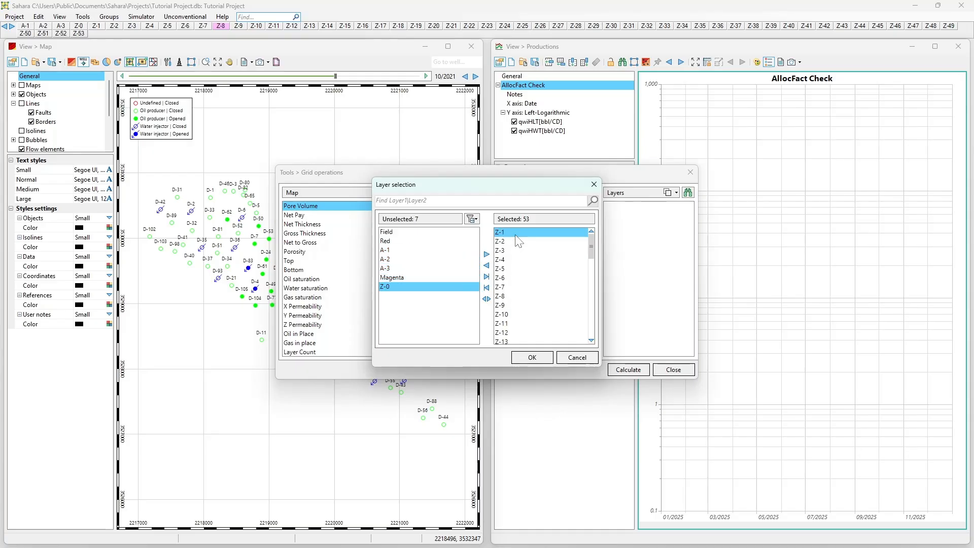
click(525, 358)
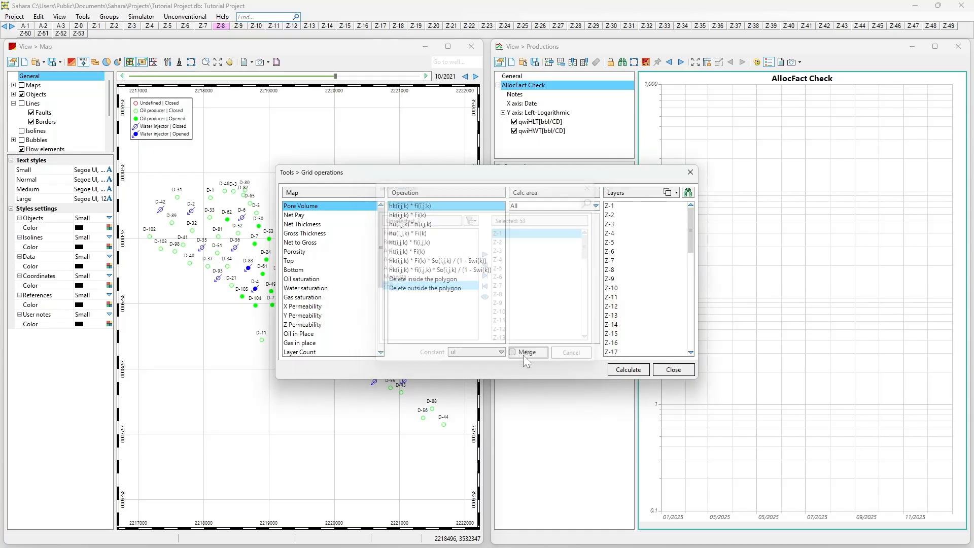
click(623, 368)
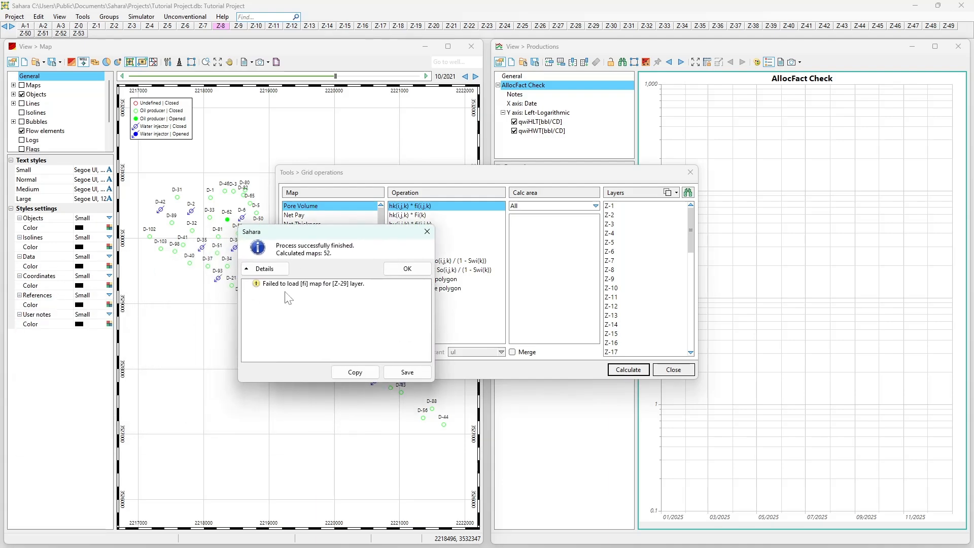
- Review the failed-layer detail in the calculation message, then close the message and the Grid operations dialog
click(303, 284)
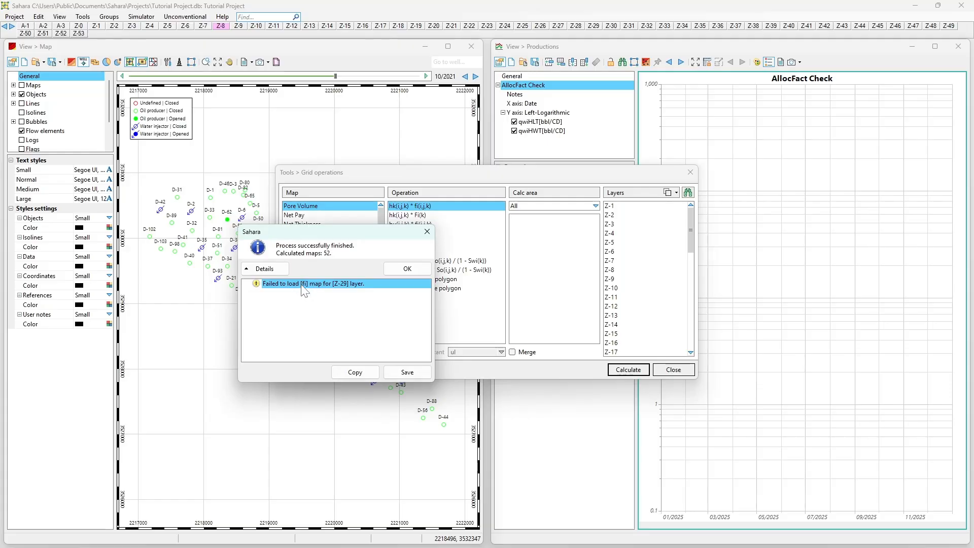
click(398, 269)
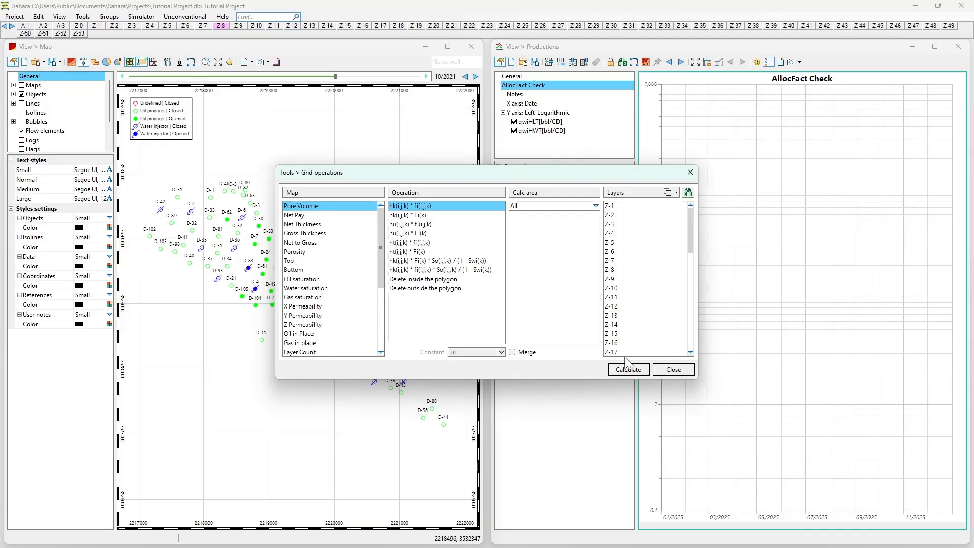
click(670, 369)
- Expand the map list and inspect the Net Thickness, Gross Thickness, Top and Porosity map settings
click(34, 86)
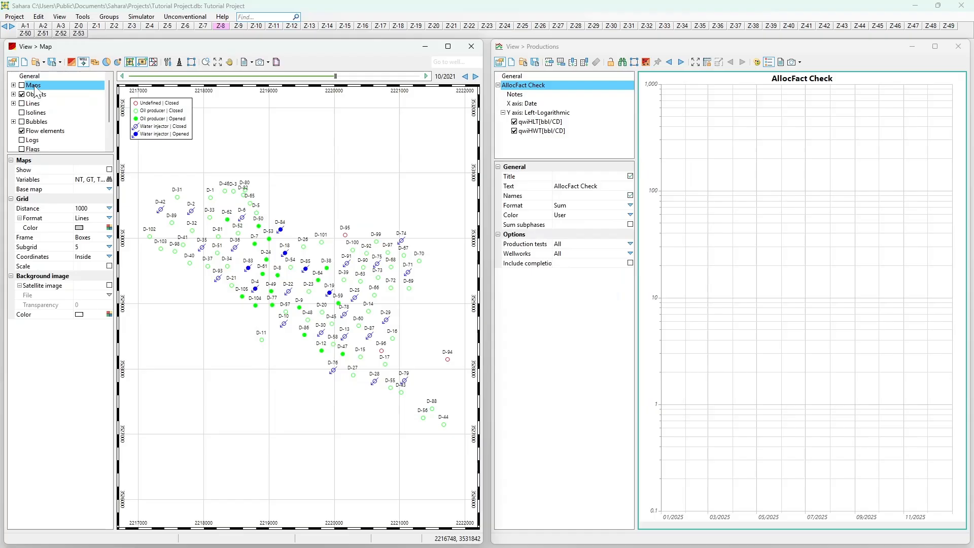
click(13, 85)
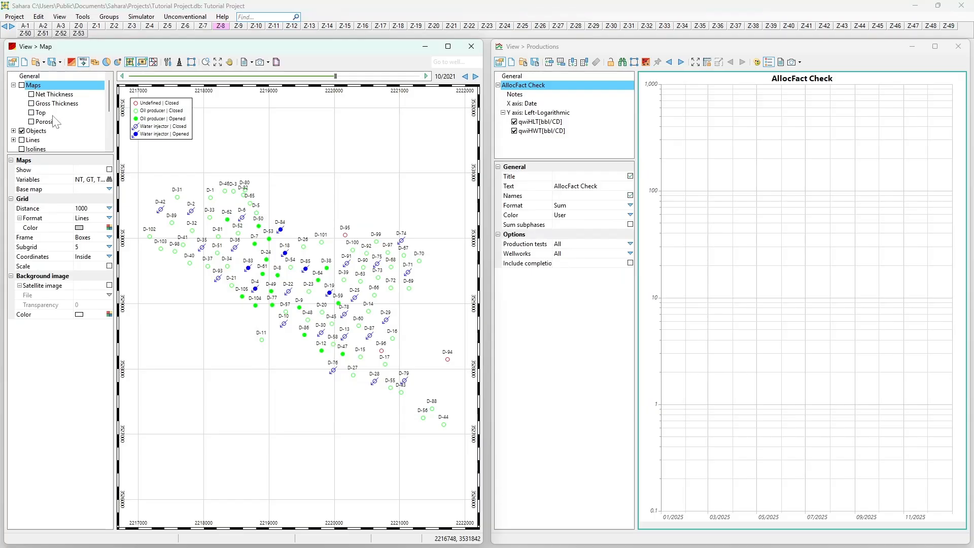
click(56, 97)
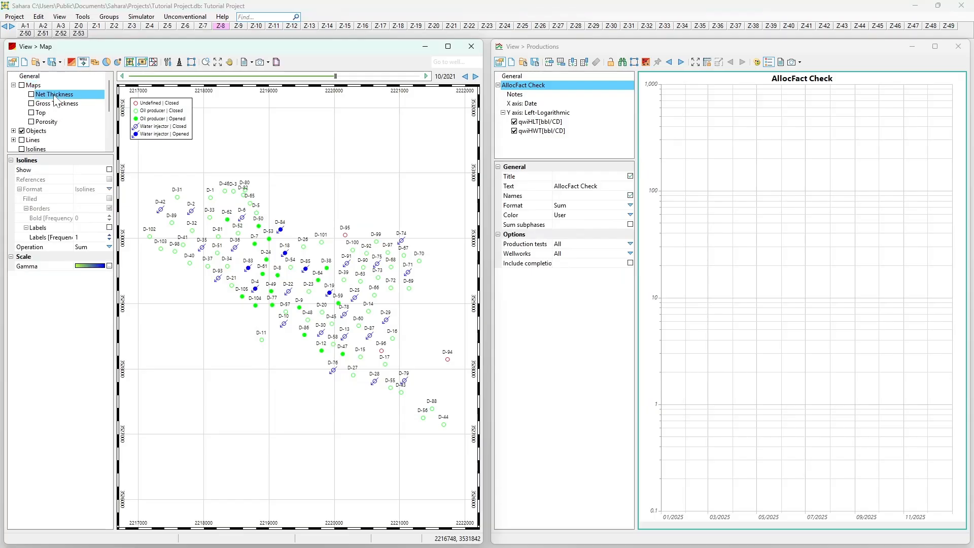
click(53, 104)
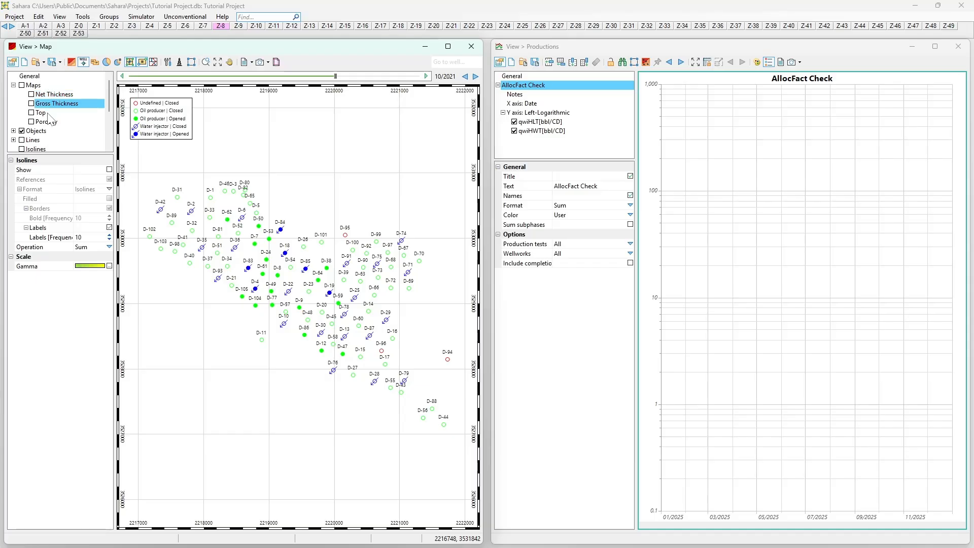
click(41, 114)
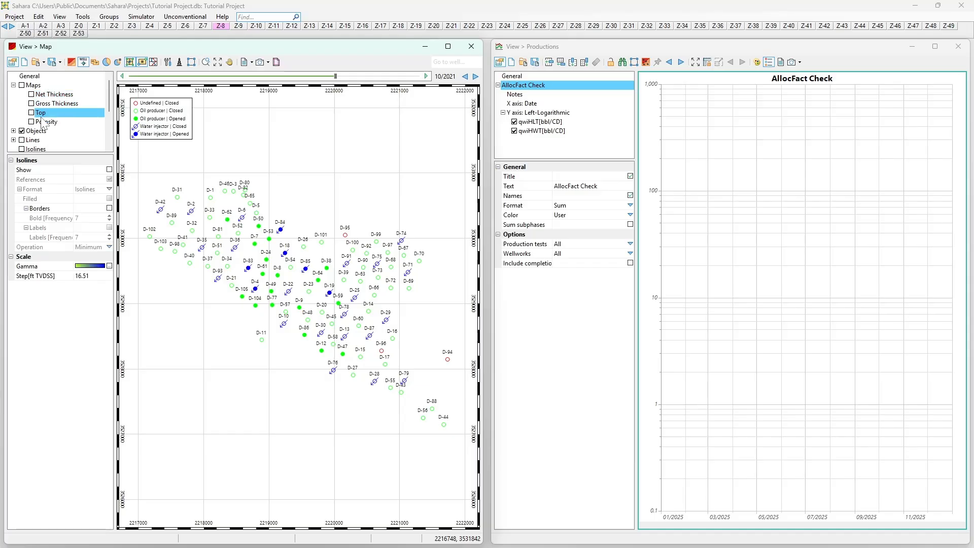
click(44, 124)
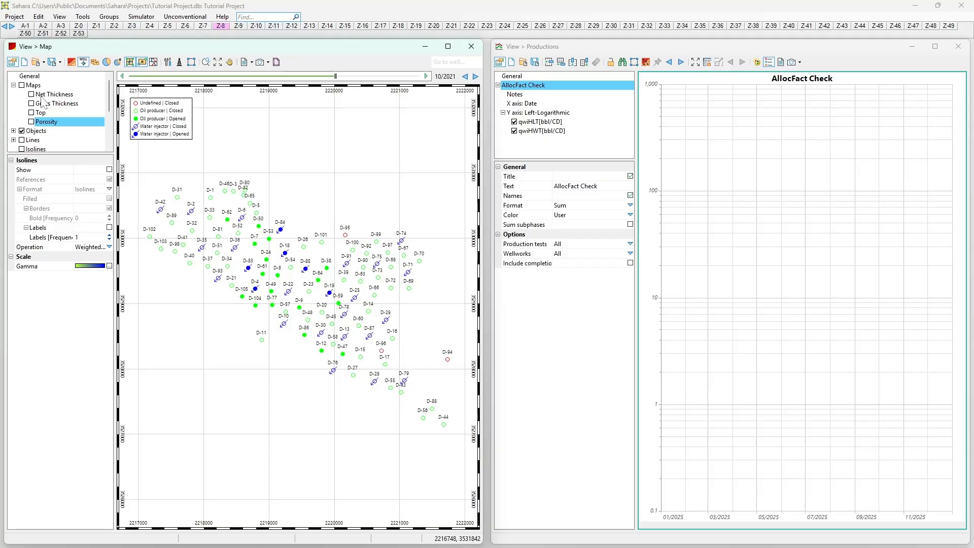
- Add the Pore Volume map to the map view's variables
click(82, 16)
click(34, 85)
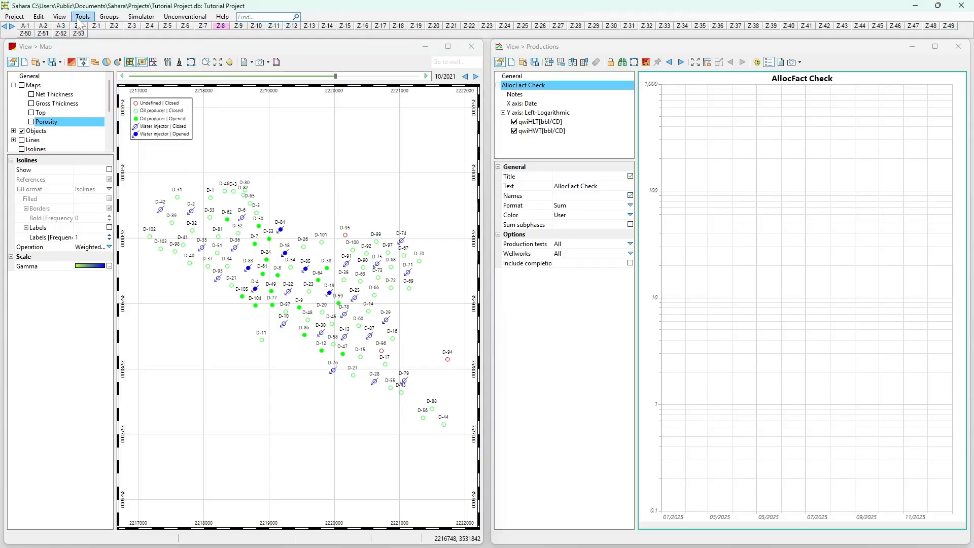
click(110, 179)
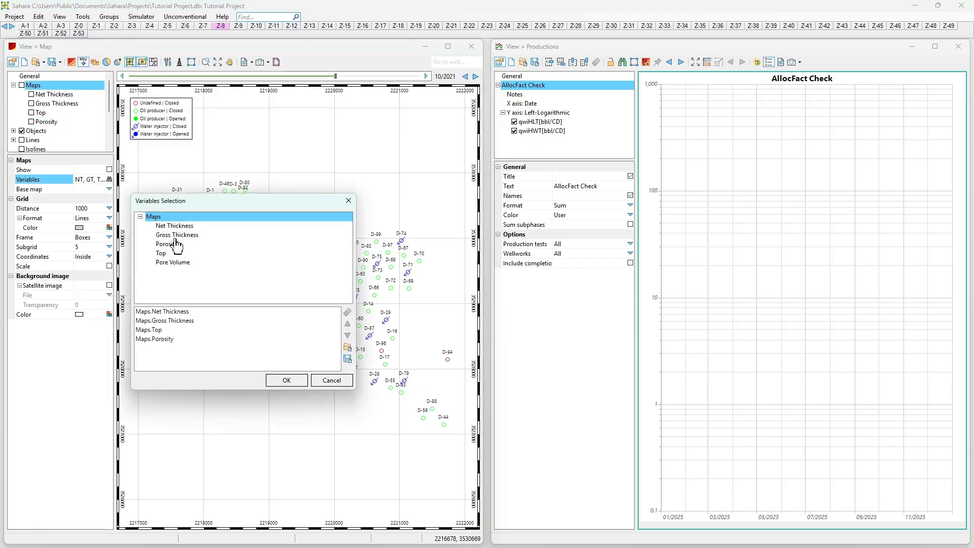
double_click(170, 263)
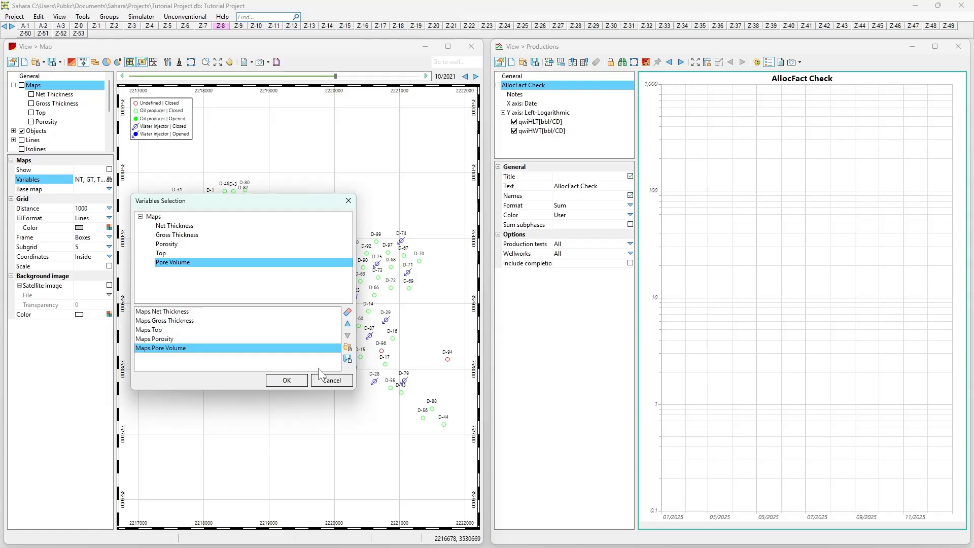
click(286, 381)
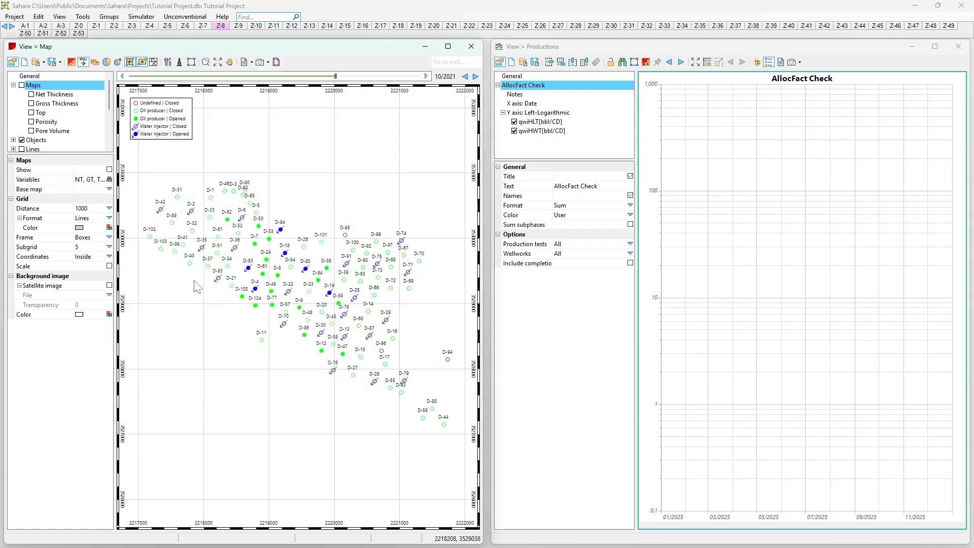
- Turn on display of maps and the Pore Volume map, comparing it briefly with Net Thickness
click(31, 131)
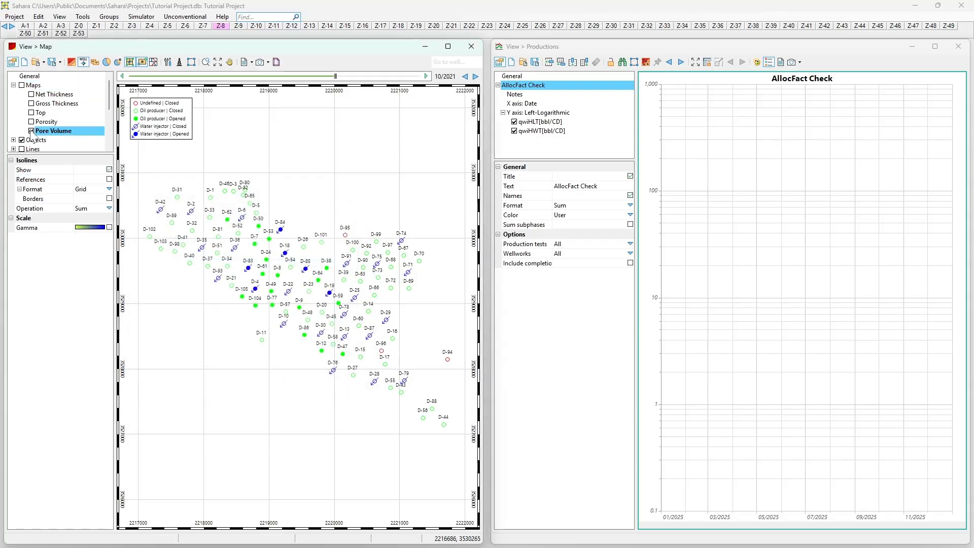
click(22, 85)
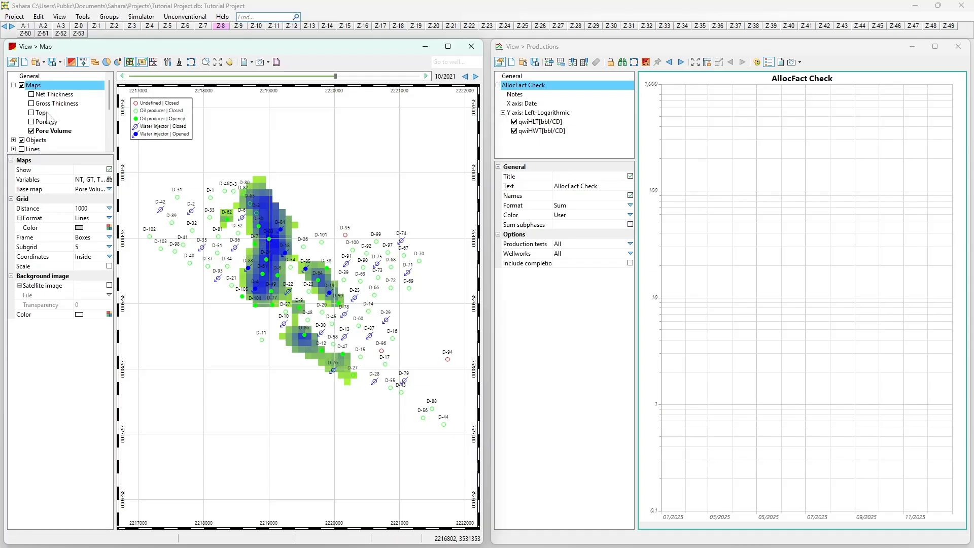
click(31, 95)
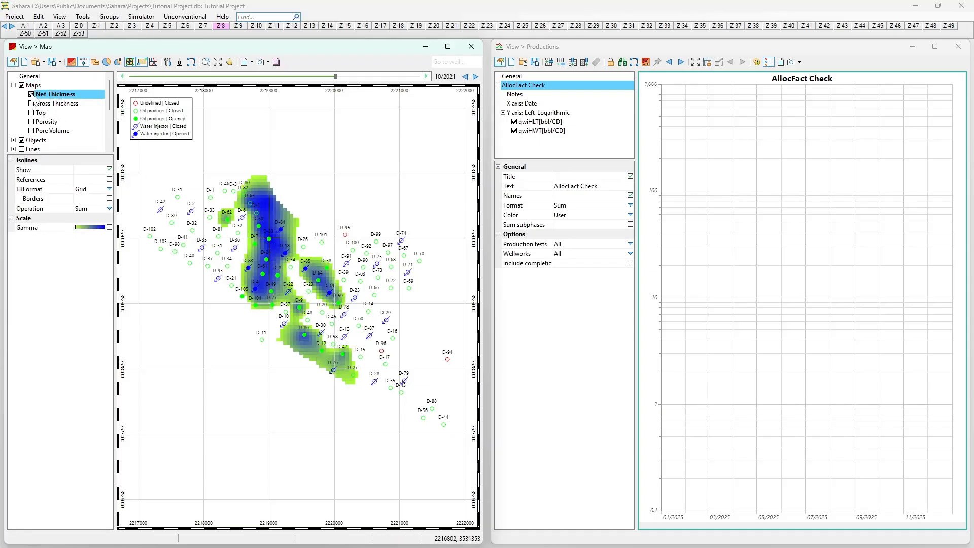
click(31, 122)
click(32, 131)
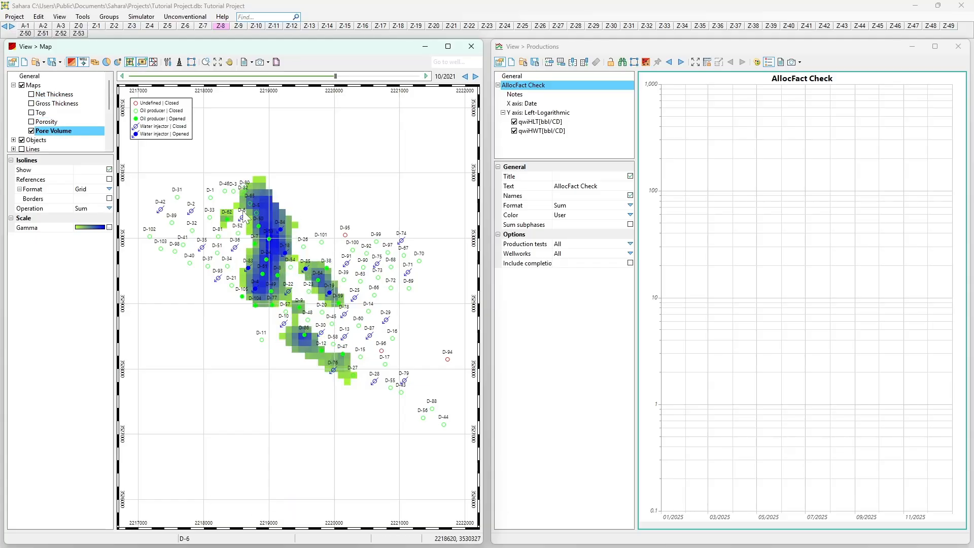
- Switch to layer Z-29 and check its Pore Volume and Porosity maps
scroll(253, 214, up, 2)
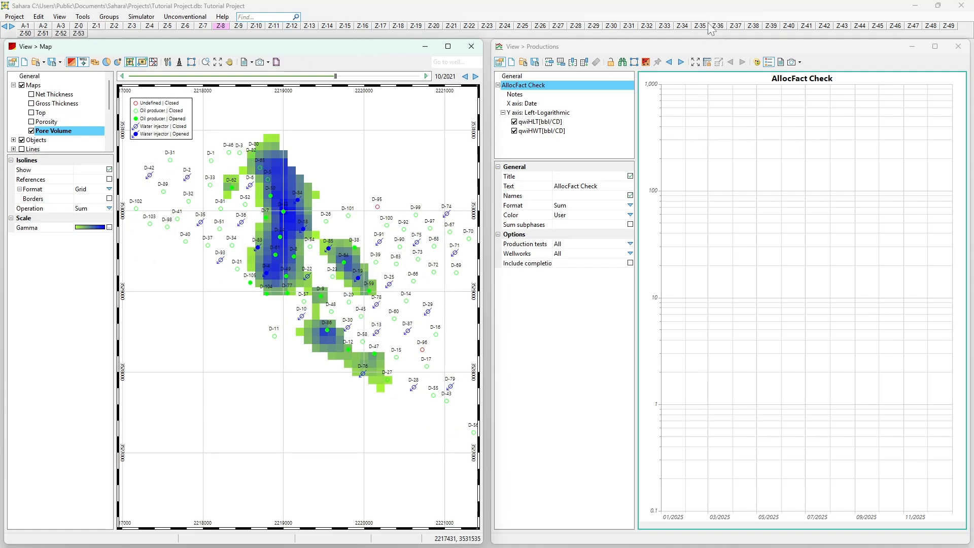
click(593, 26)
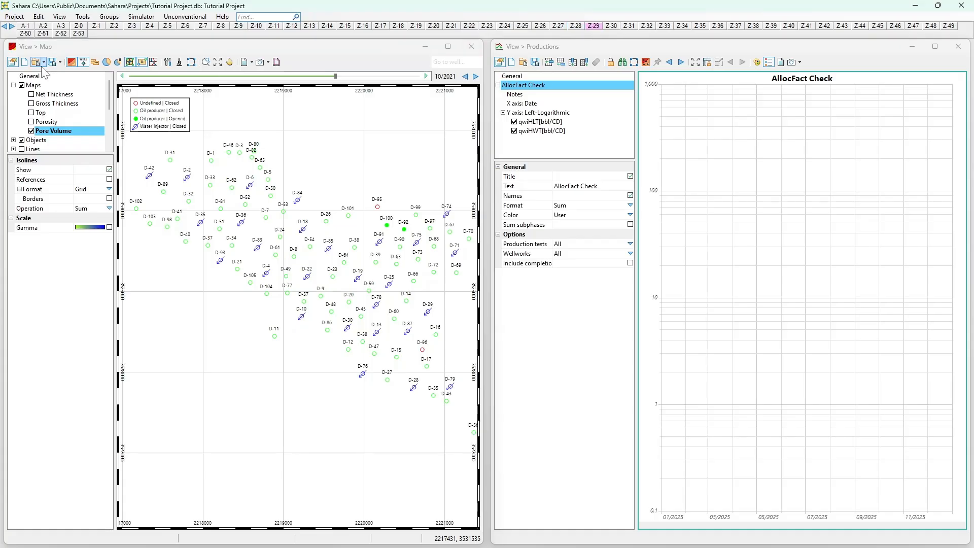
click(31, 122)
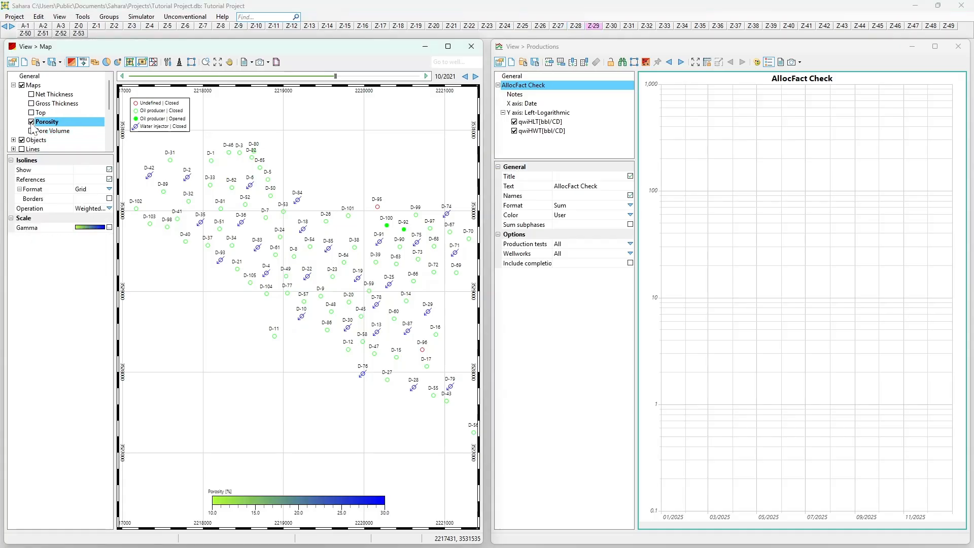
click(31, 95)
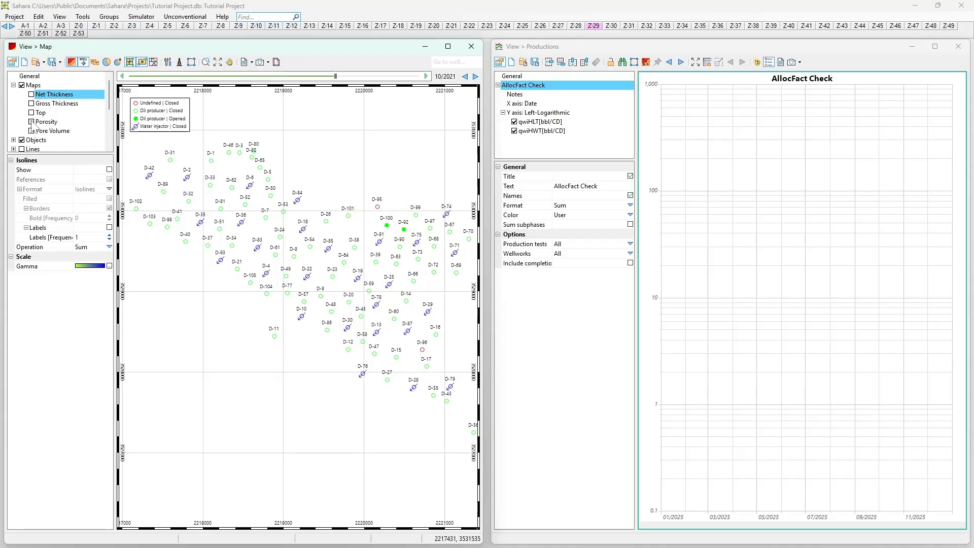
click(31, 122)
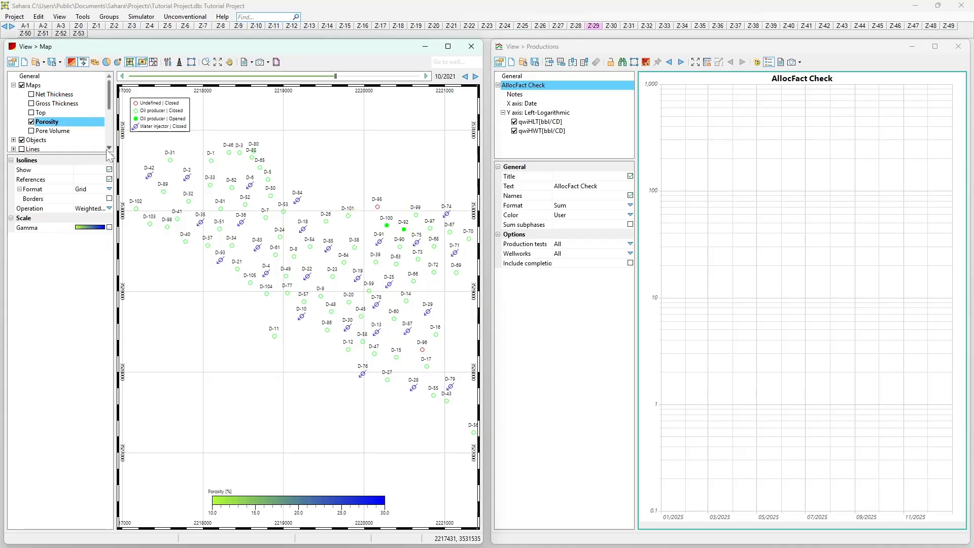
click(32, 122)
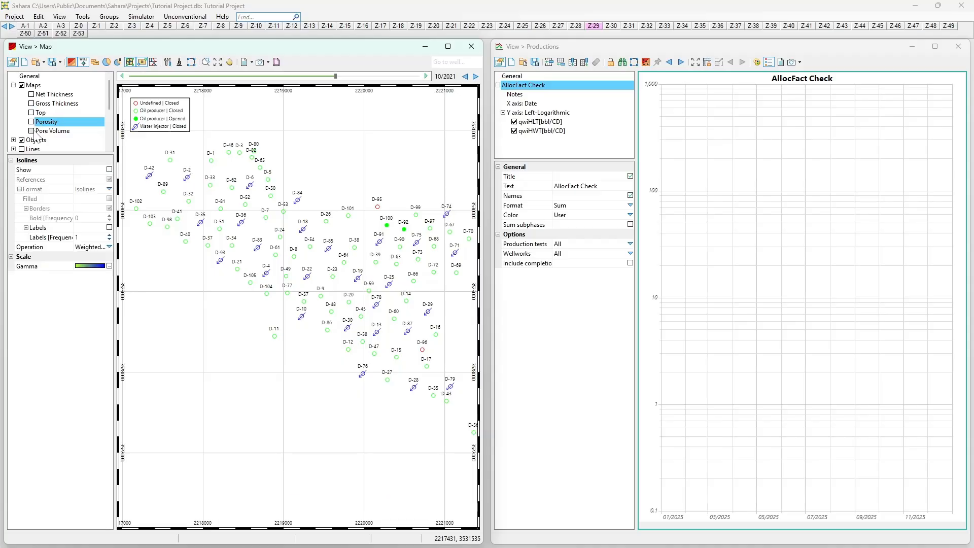
- Check the Net Thickness and Top maps on layer Z-29
click(32, 95)
click(32, 95)
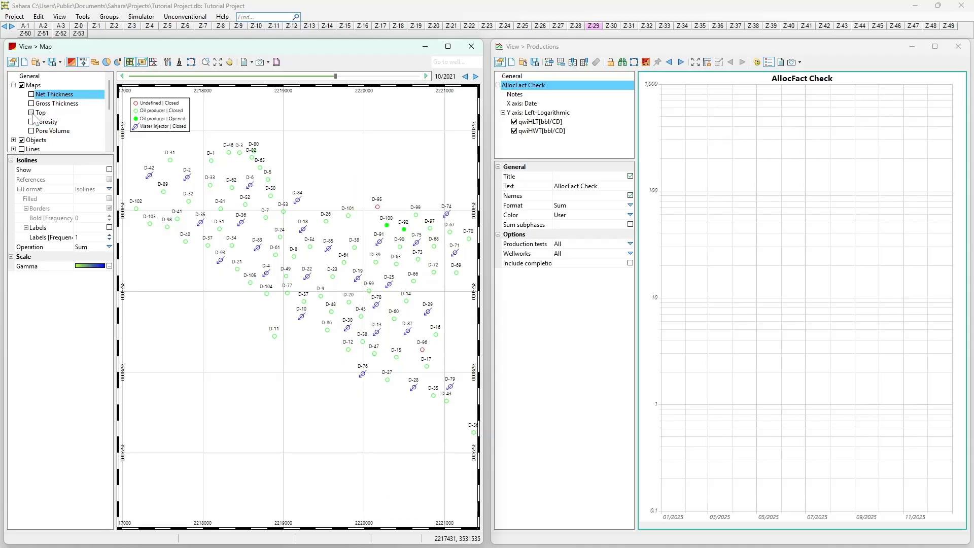
click(32, 114)
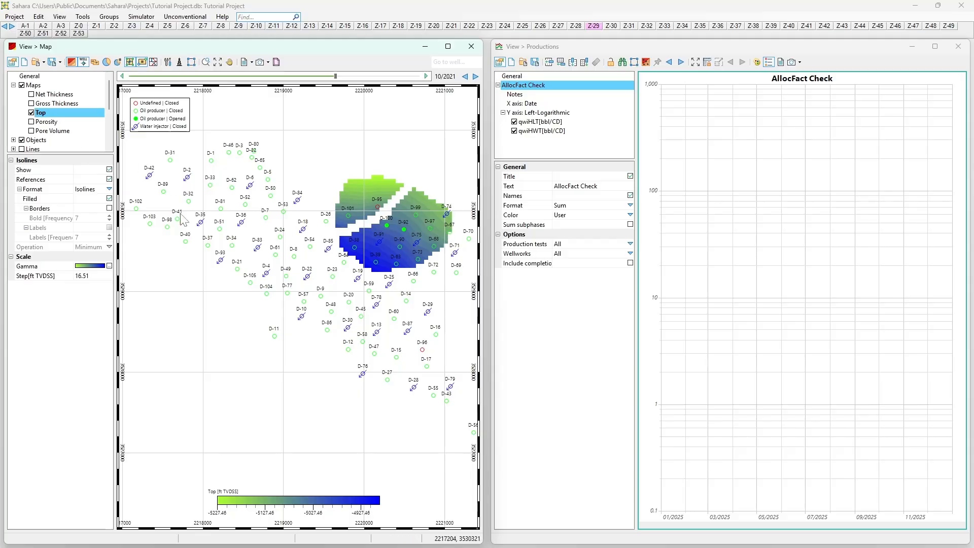
scroll(387, 202, down, 2)
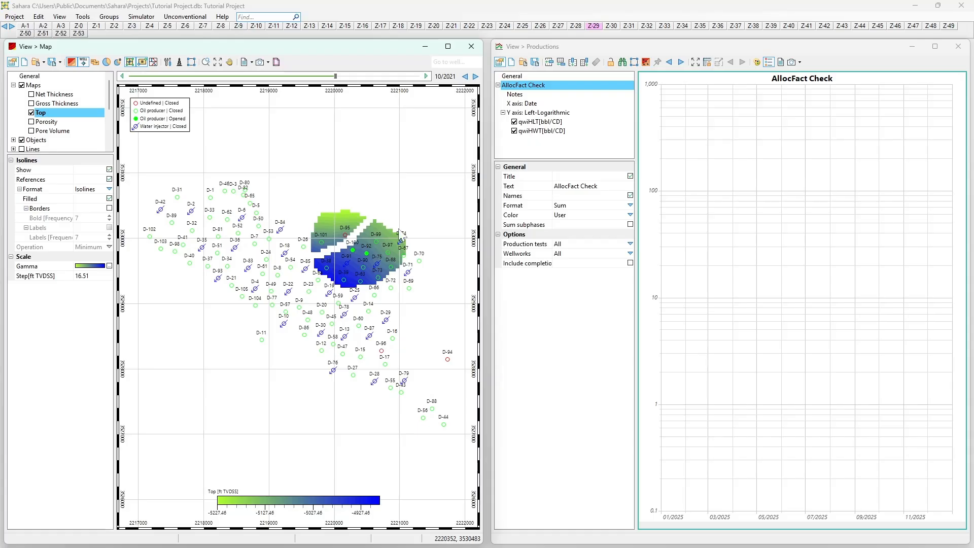
scroll(296, 269, up, 2)
scroll(296, 269, down, 2)
click(32, 113)
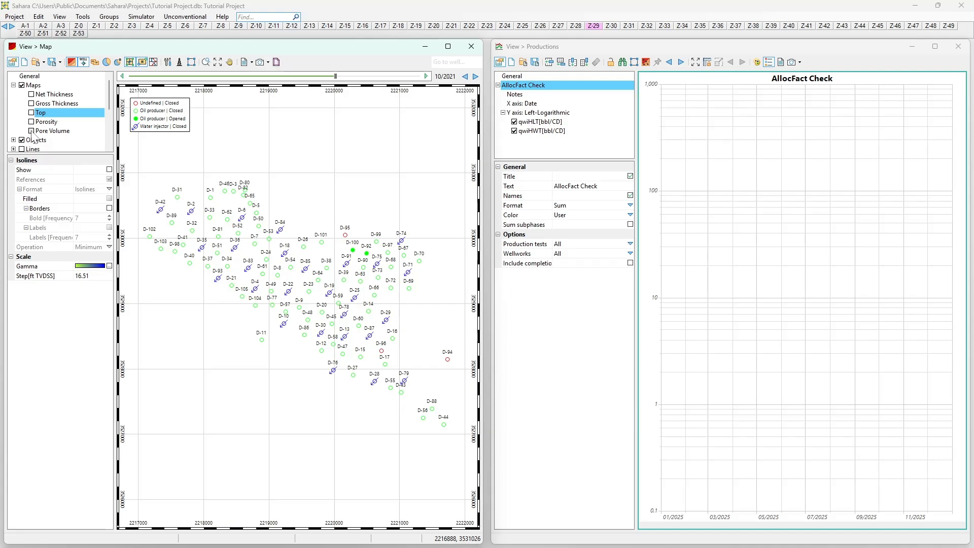
- Show the Pore Volume map again and browse its results layer by layer from Z-2 onward
click(37, 131)
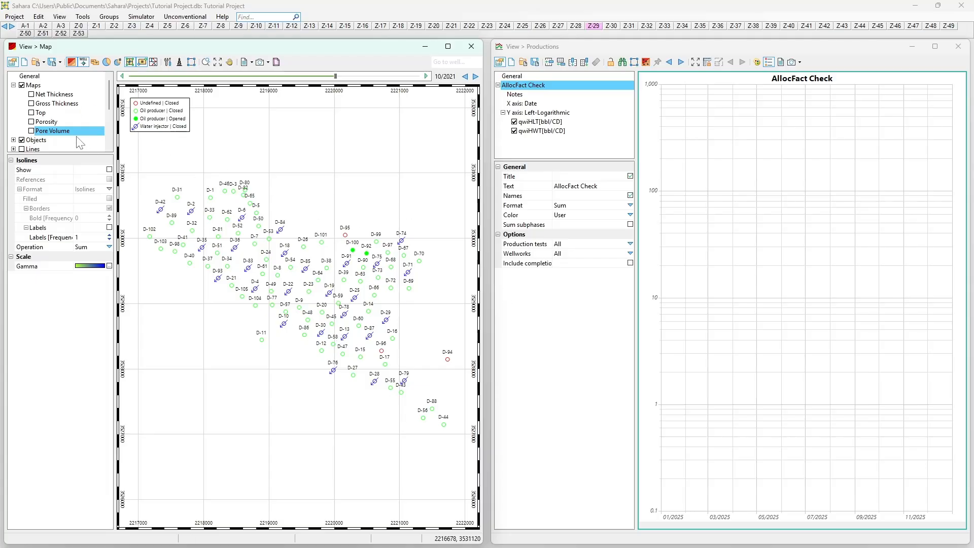
click(31, 131)
click(63, 27)
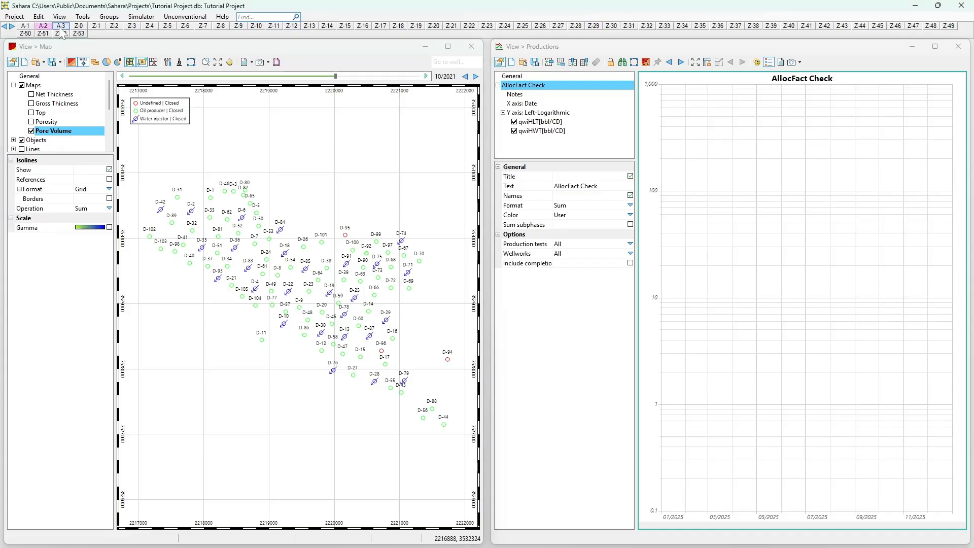
click(113, 26)
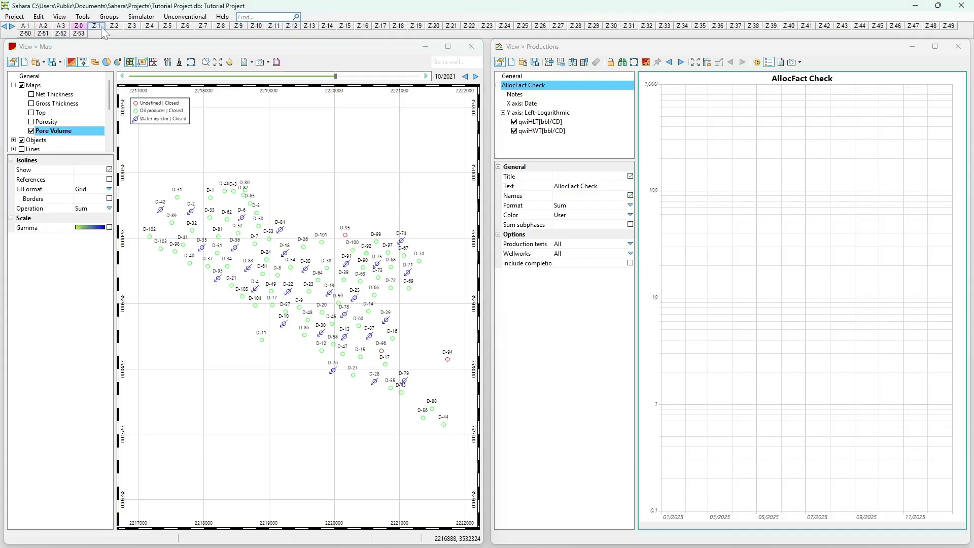
click(133, 27)
click(148, 27)
click(167, 27)
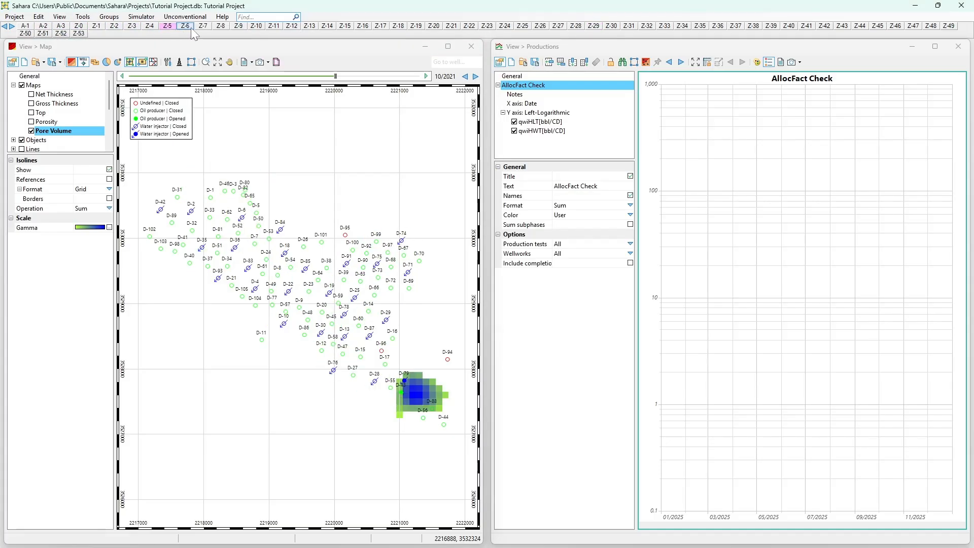
click(186, 27)
click(208, 29)
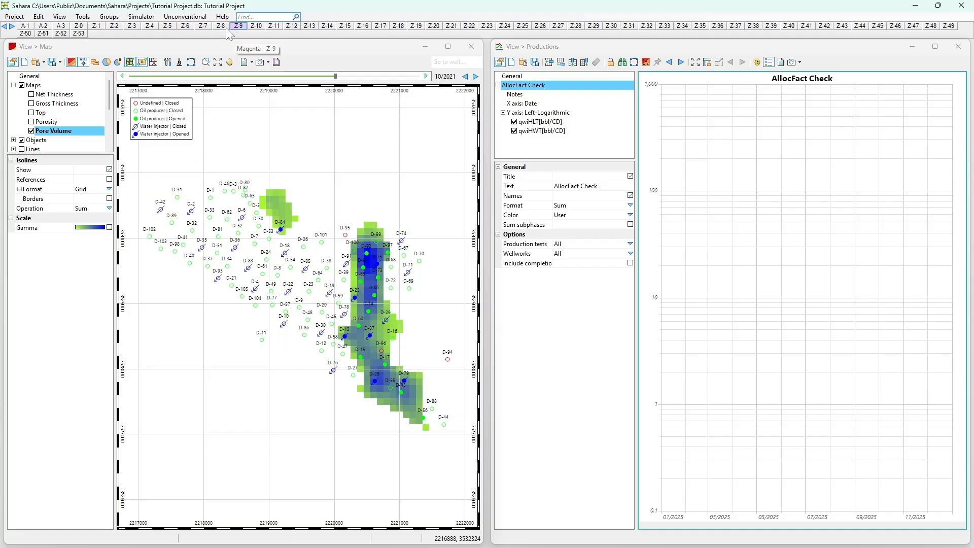
click(222, 28)
click(240, 28)
click(273, 27)
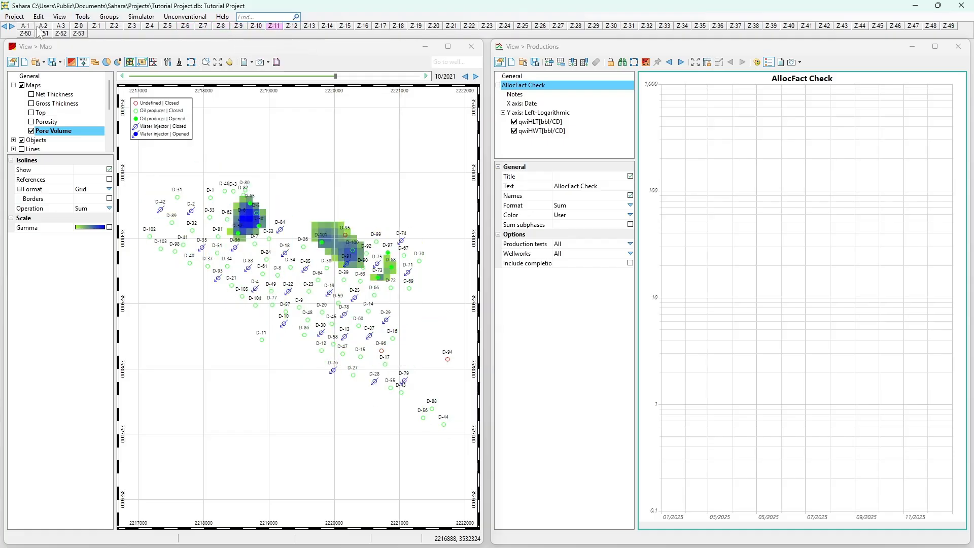
click(11, 26)
click(11, 26)
click(11, 27)
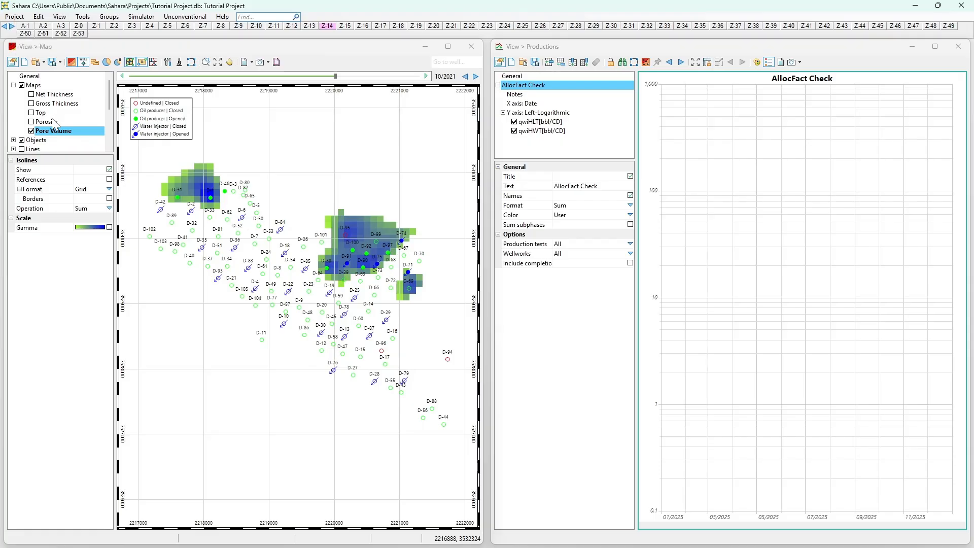
- Compare the Porosity map with Pore Volume on the current layer and step to another layer
click(32, 122)
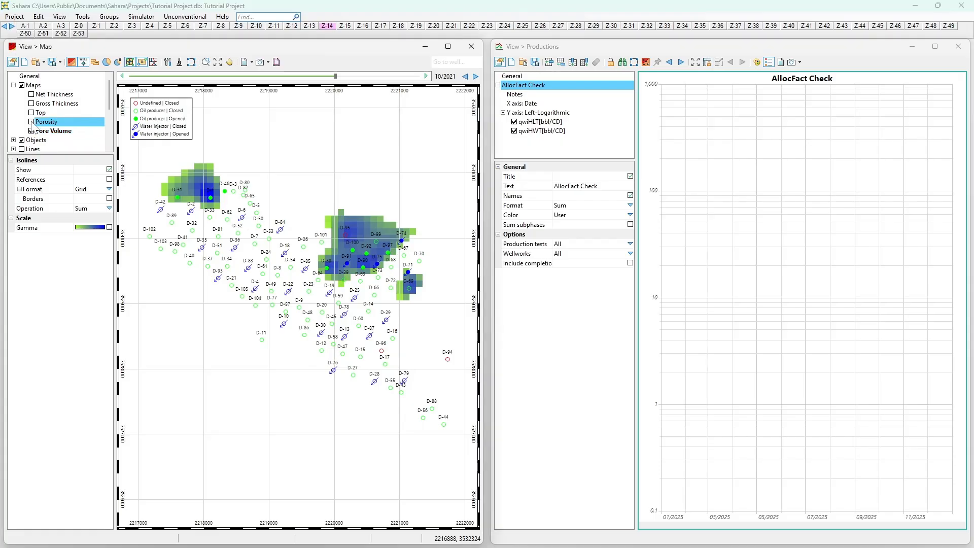
click(31, 95)
click(32, 122)
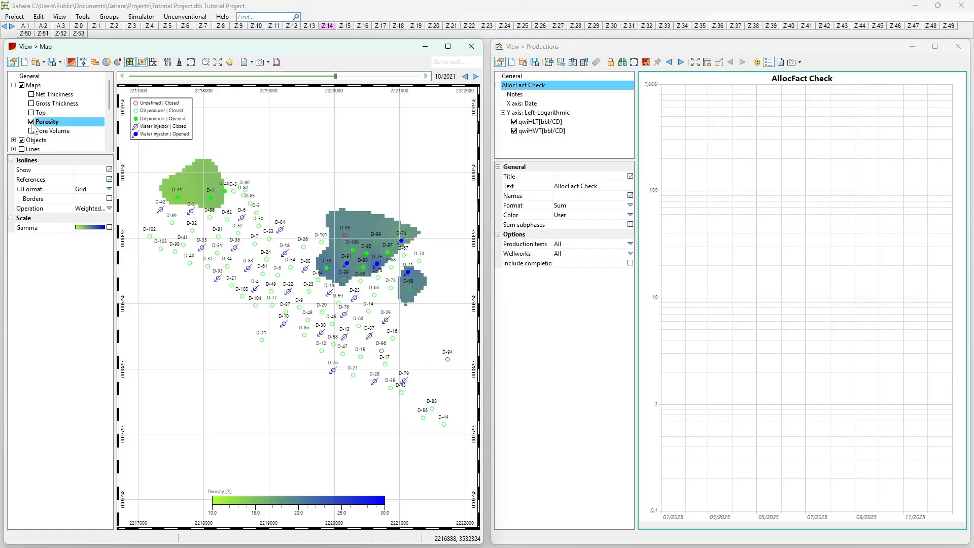
click(31, 131)
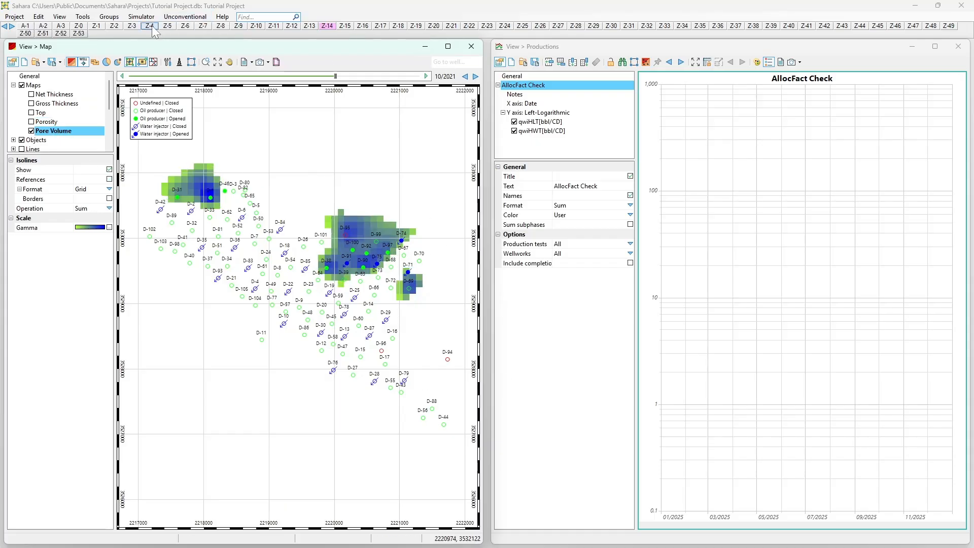
click(12, 27)
click(11, 26)
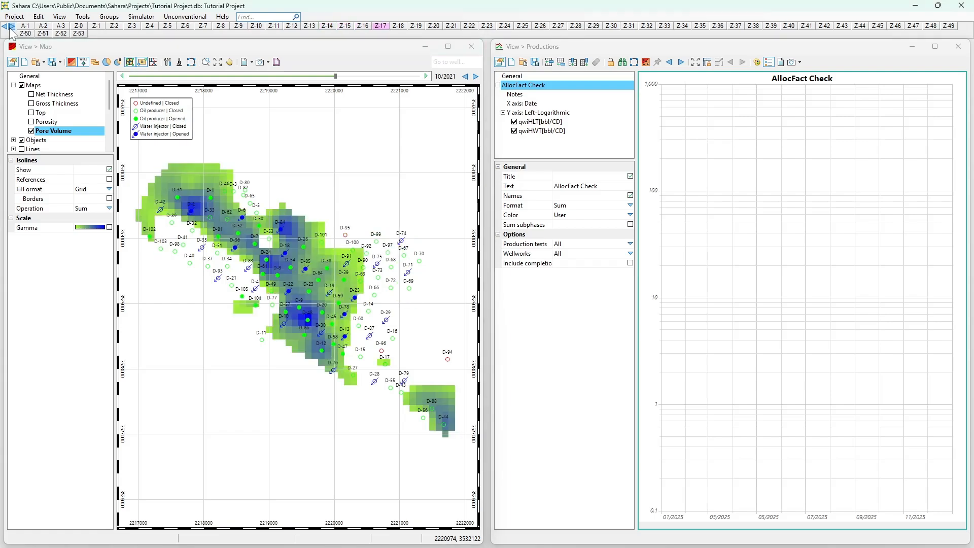